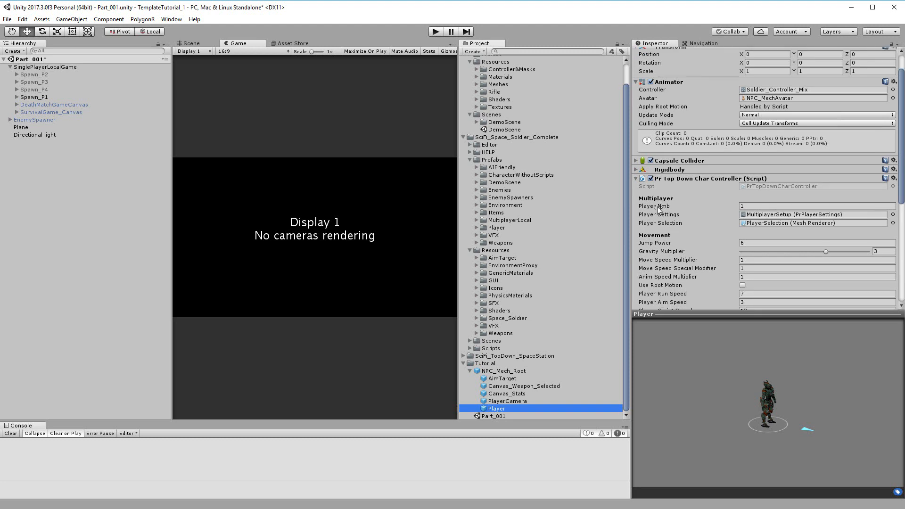
- Collapse the Player's Pr Top Down Char Controller component, expand Pr Top Down Char Inventory, and enlarge the area showing its properties
click(633, 120)
click(635, 121)
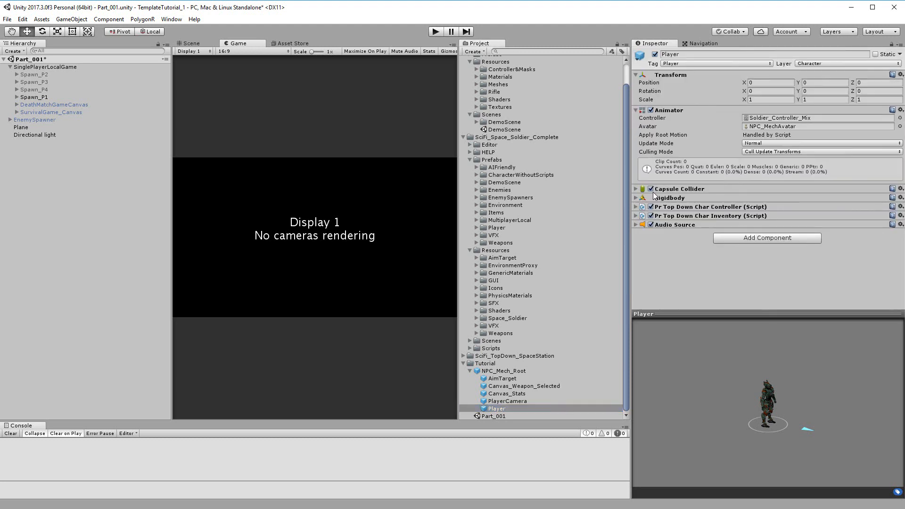
click(636, 210)
scroll(683, 198, down, 4)
scroll(700, 169, down, 2)
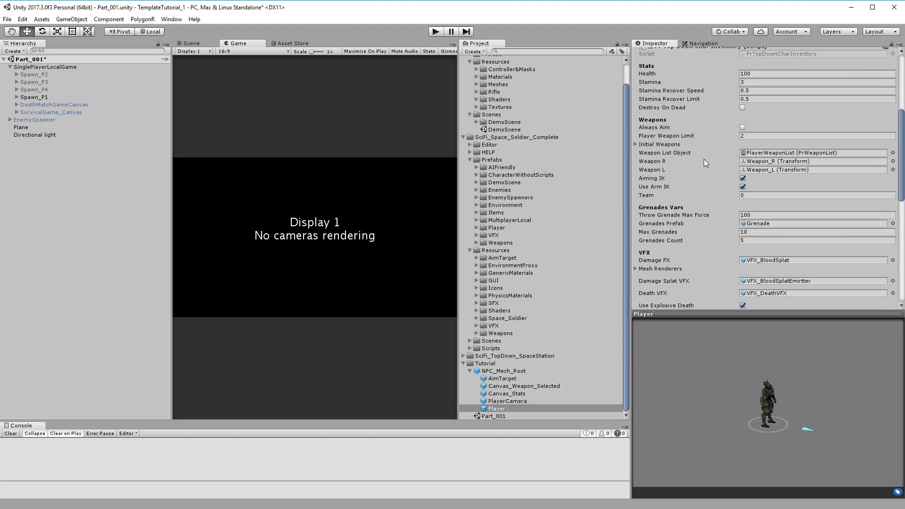
drag(707, 315, 706, 490)
- Examine the Player's inventory script settings, from Stats, Weapons and Grenades to VFX and HUD, focusing on Health and Stamina
scroll(702, 333, up, 3)
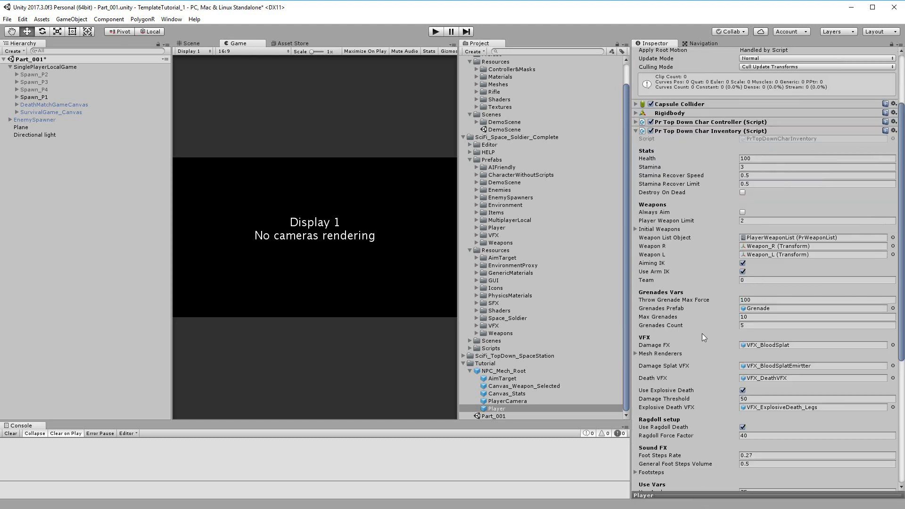
scroll(707, 326, down, 6)
scroll(715, 306, down, 3)
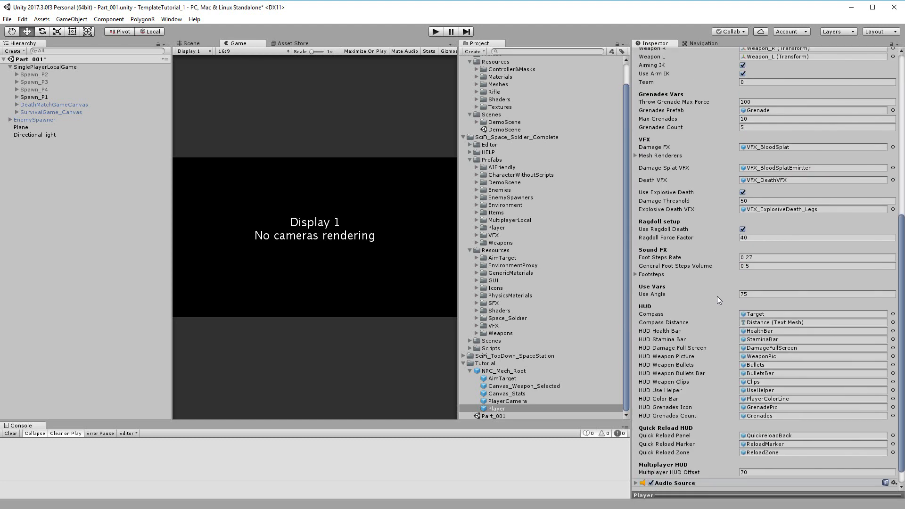
scroll(717, 296, up, 6)
scroll(720, 296, up, 2)
scroll(720, 283, down, 2)
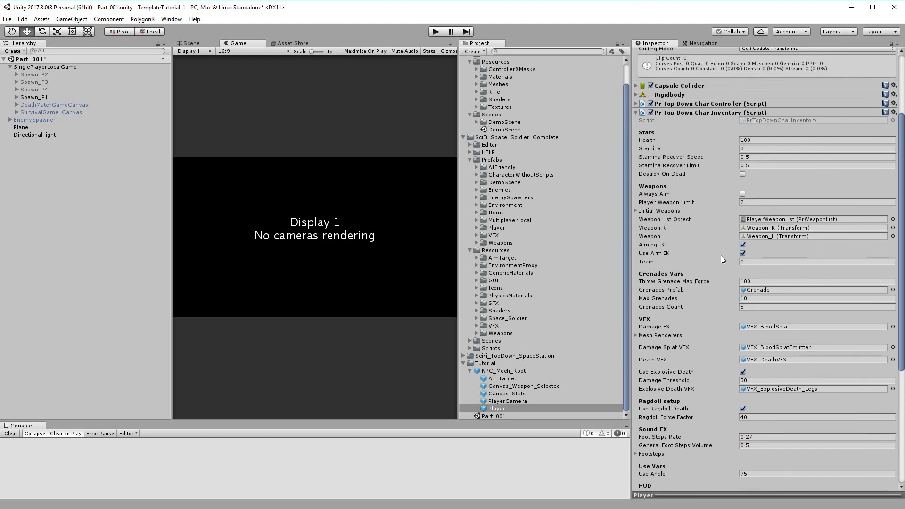
scroll(721, 216, down, 7)
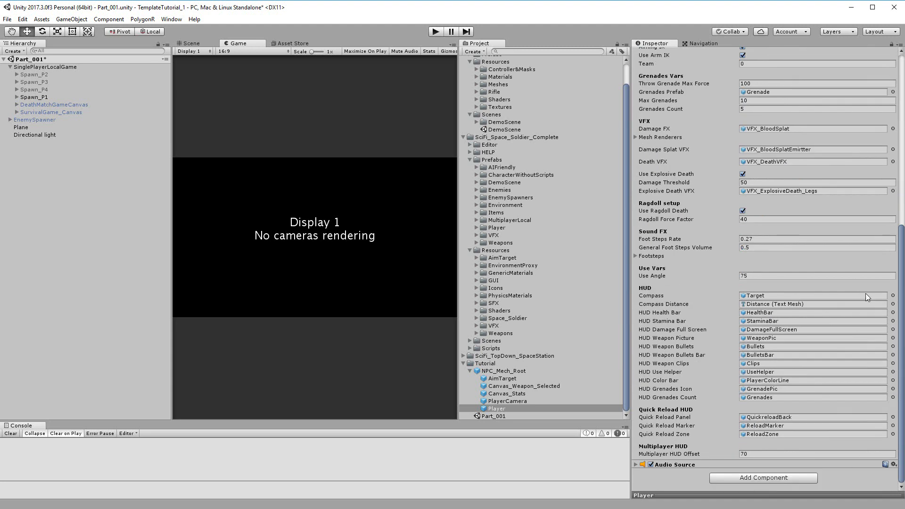
scroll(704, 388, up, 6)
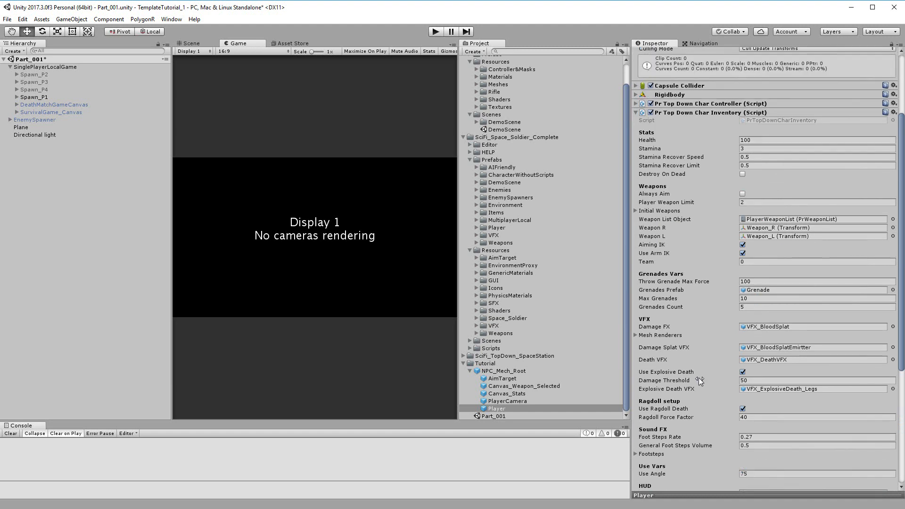
scroll(705, 334, up, 1)
click(769, 141)
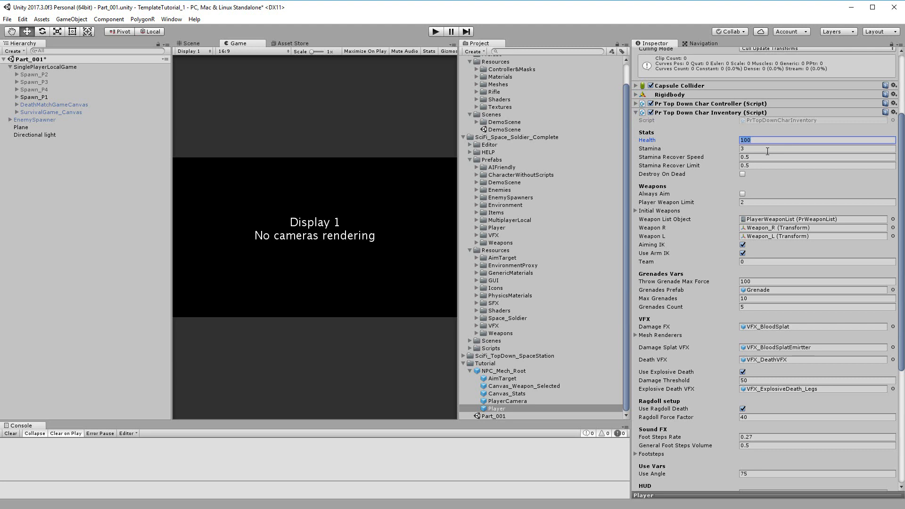
click(767, 150)
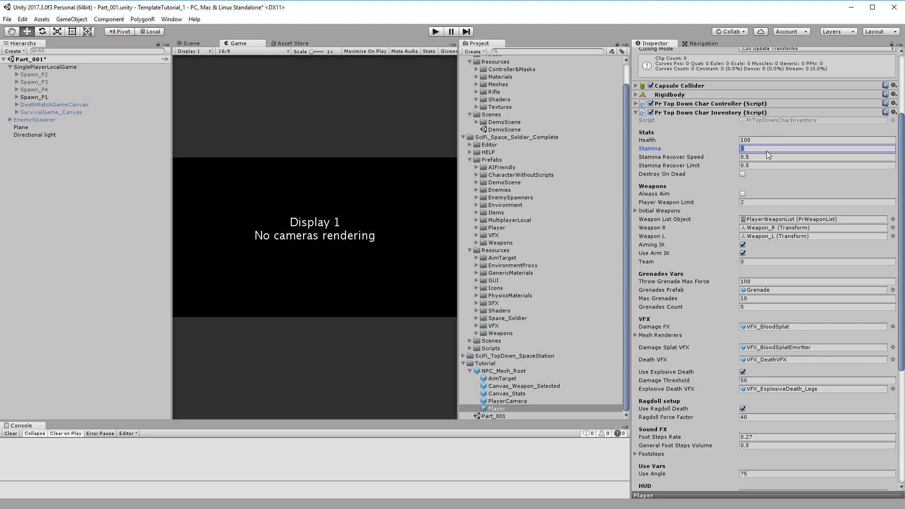
- Play-test the scene by running and rolling the character to check its stamina use, and stop the test
click(435, 32)
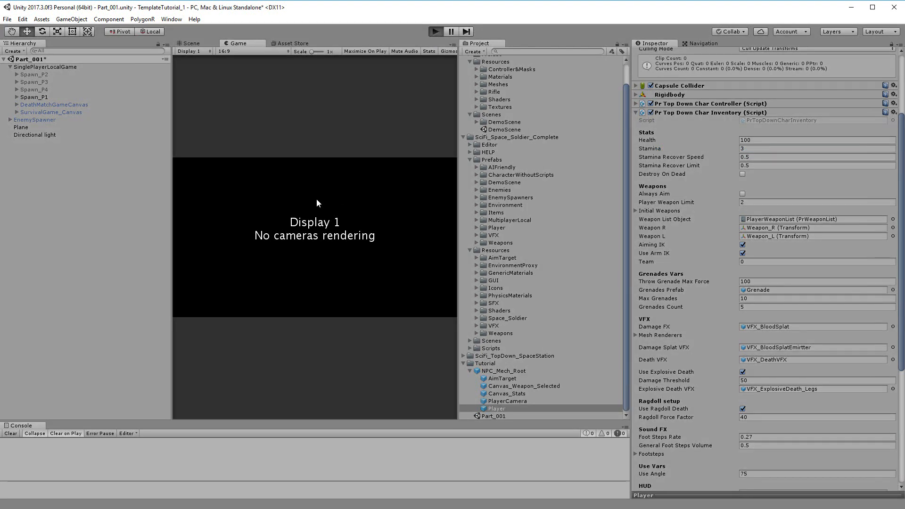
key(a)
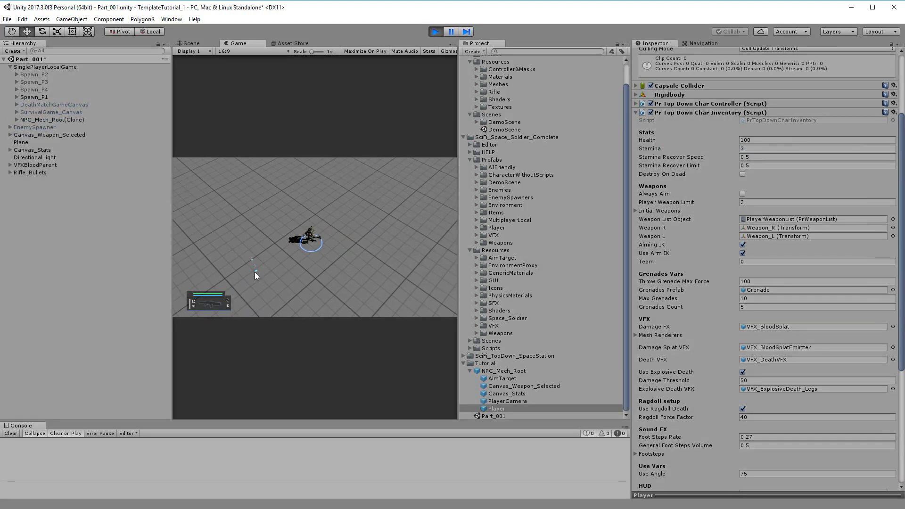
key(d)
key(space)
key(d)
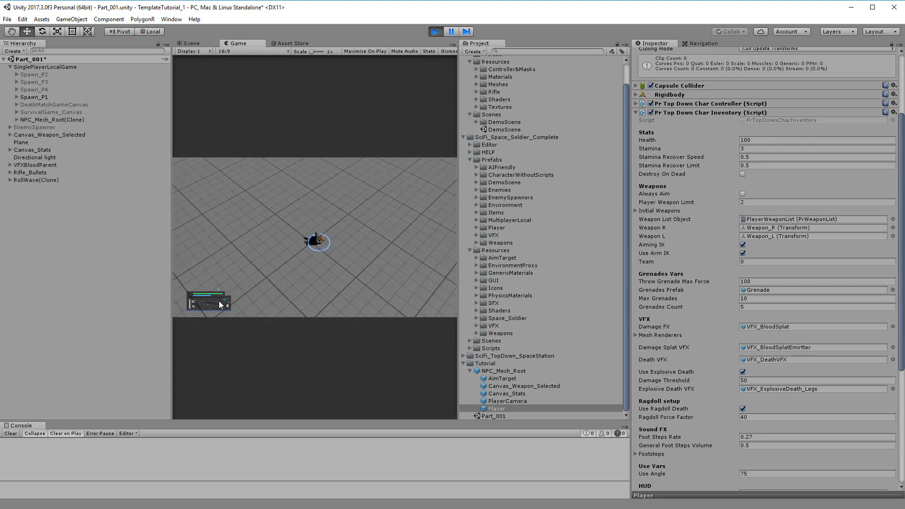
key(a)
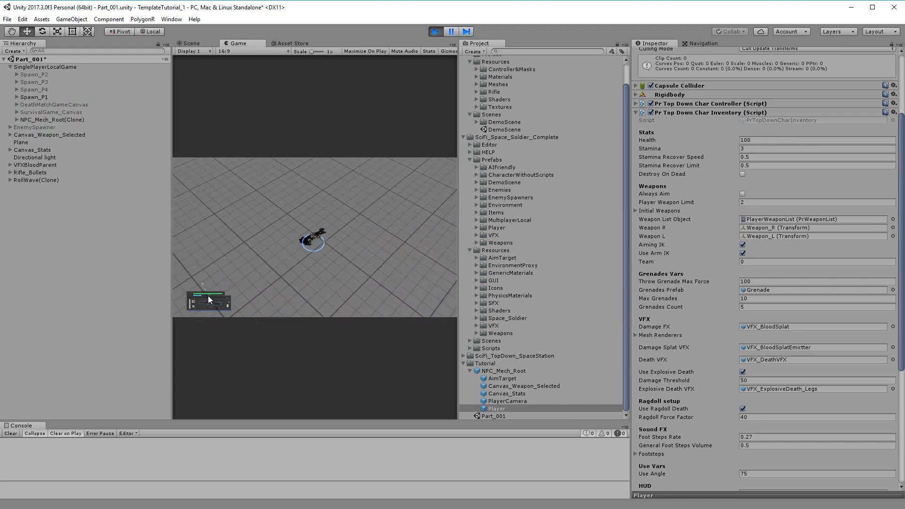
key(d)
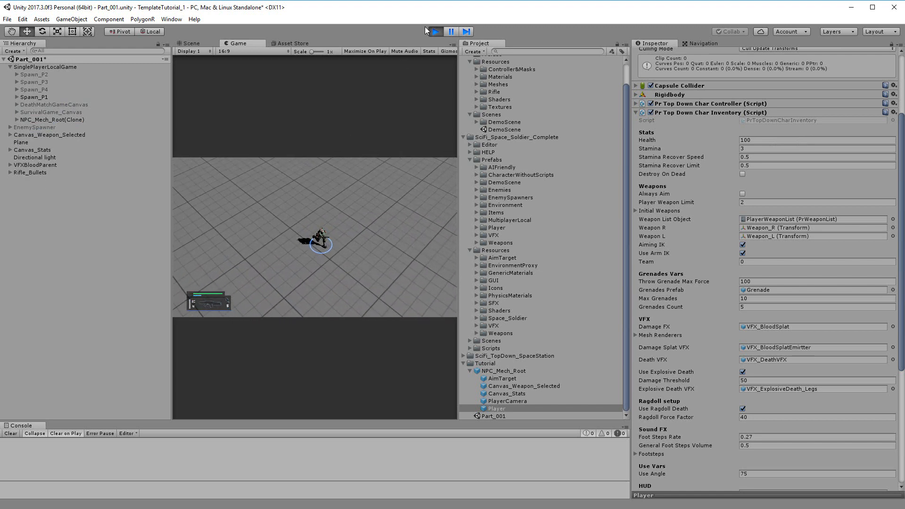
click(436, 31)
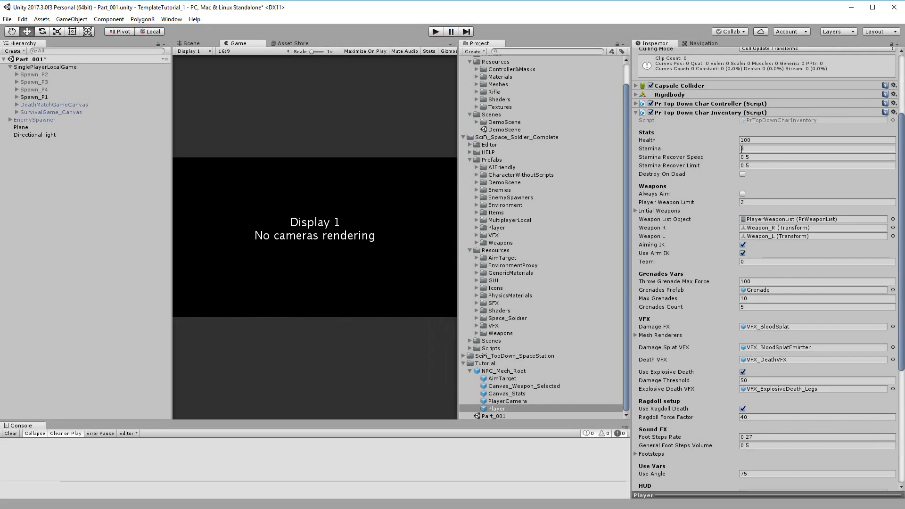
- Set the Player's Stamina to 50 in the inventory script and start the scene
click(749, 149)
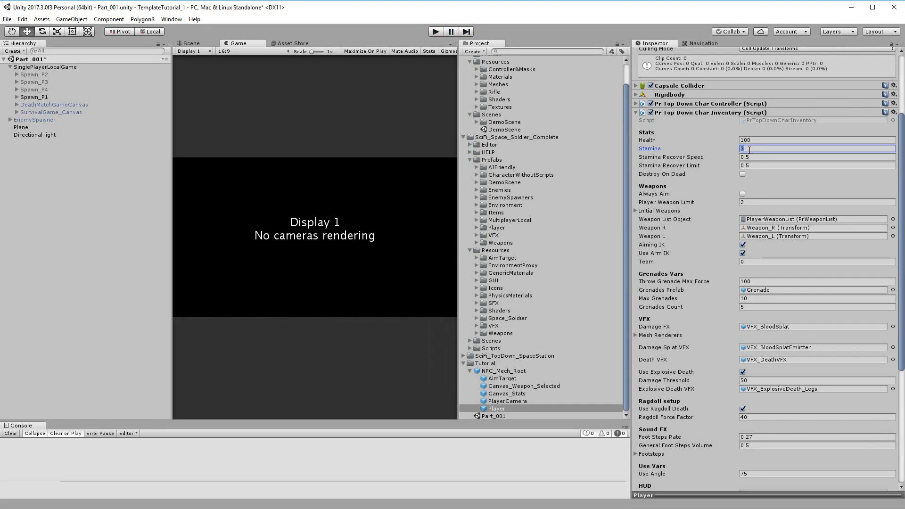
text(50)
click(438, 31)
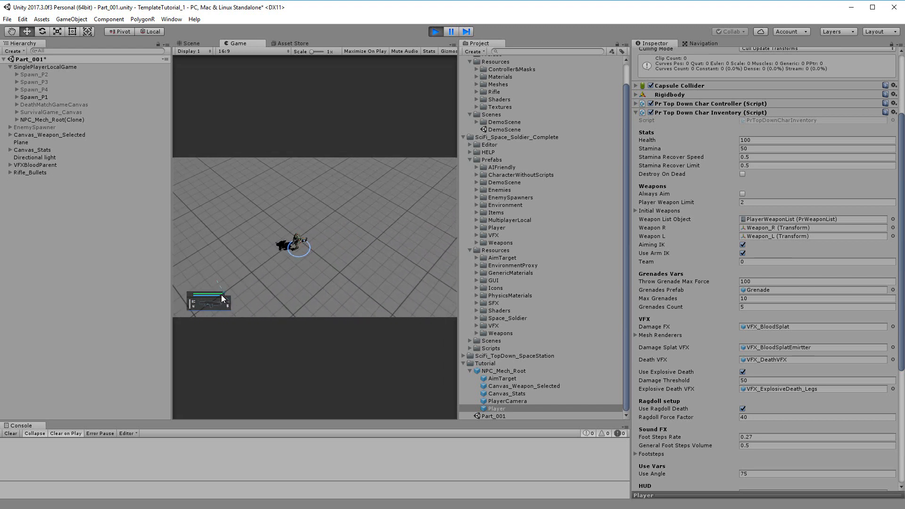
- Run the character around in all directions to check how quickly the stamina bar drains, and stop the test
key(d)
key(w)
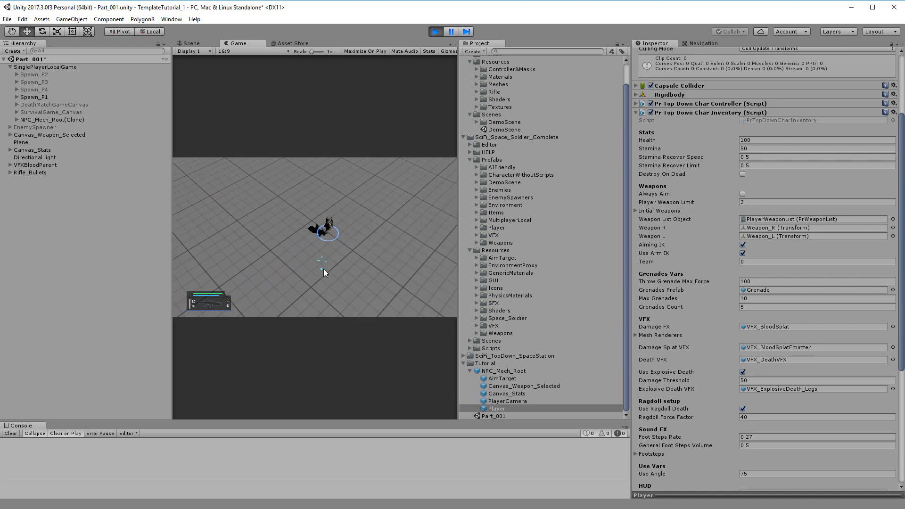
key(d)
key(s)
key(a)
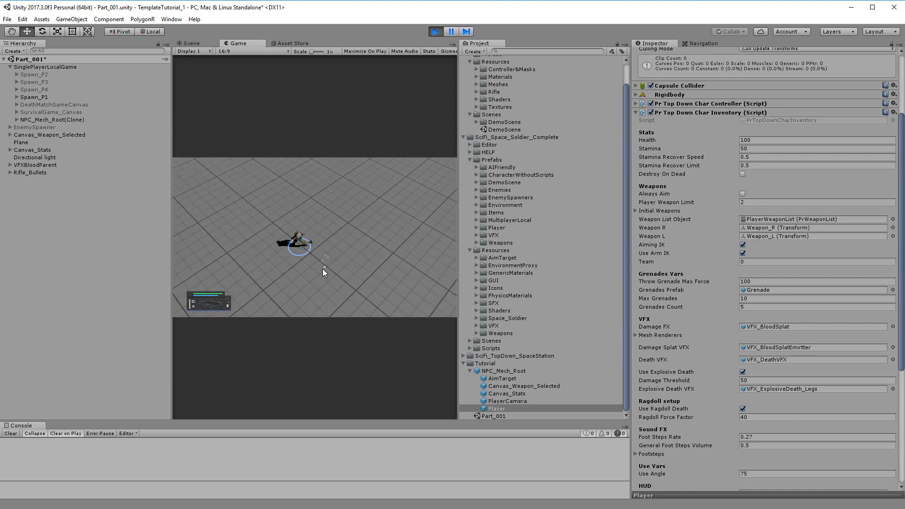
key(s)
key(d)
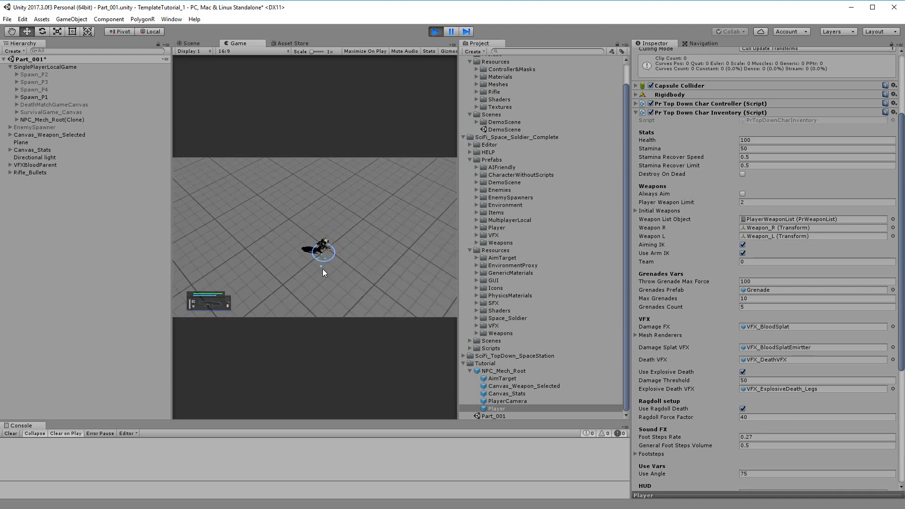
key(w)
key(a)
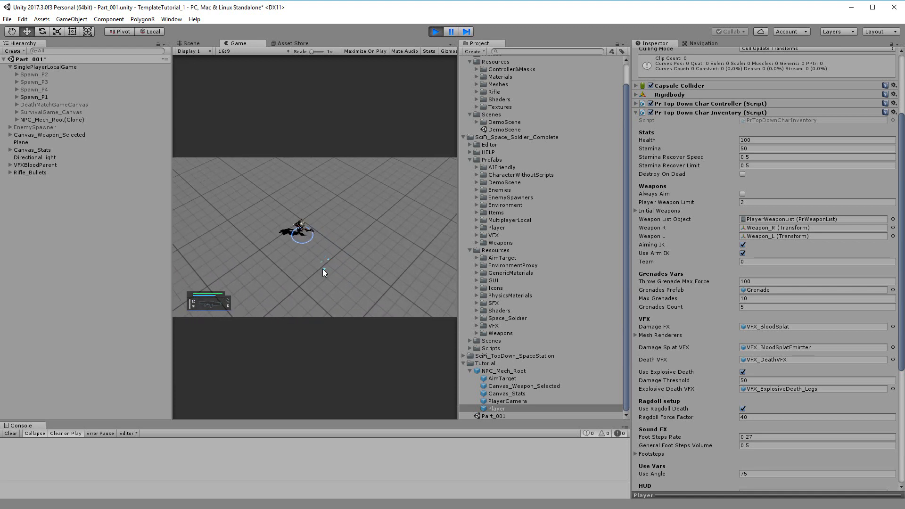
key(s)
key(d)
key(w)
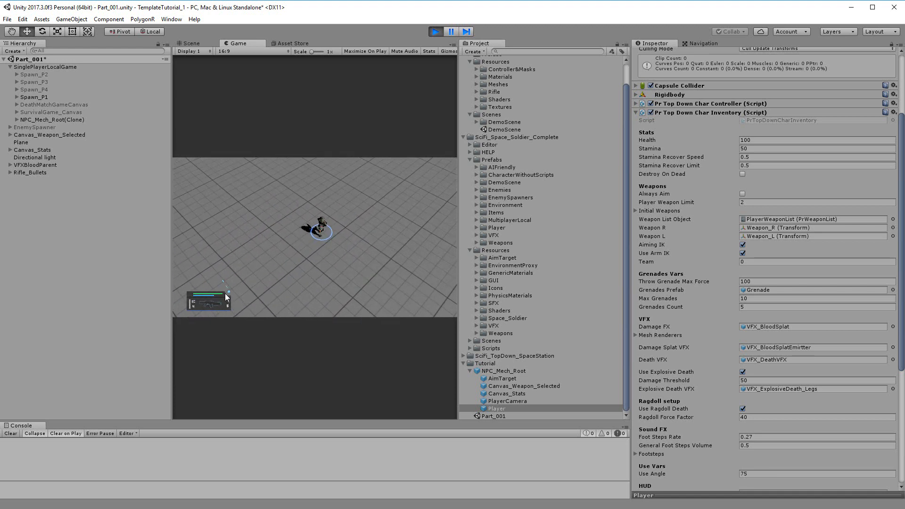
key(a)
key(s)
key(d)
key(w)
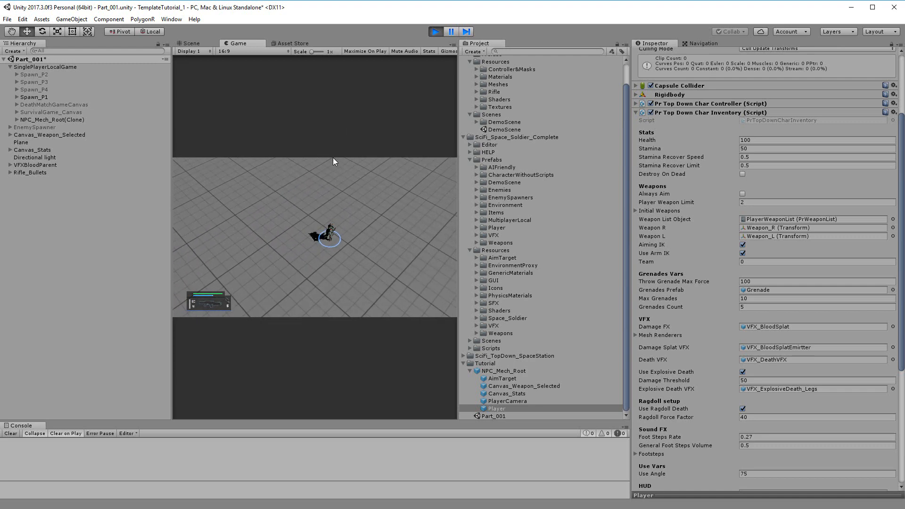
key(a)
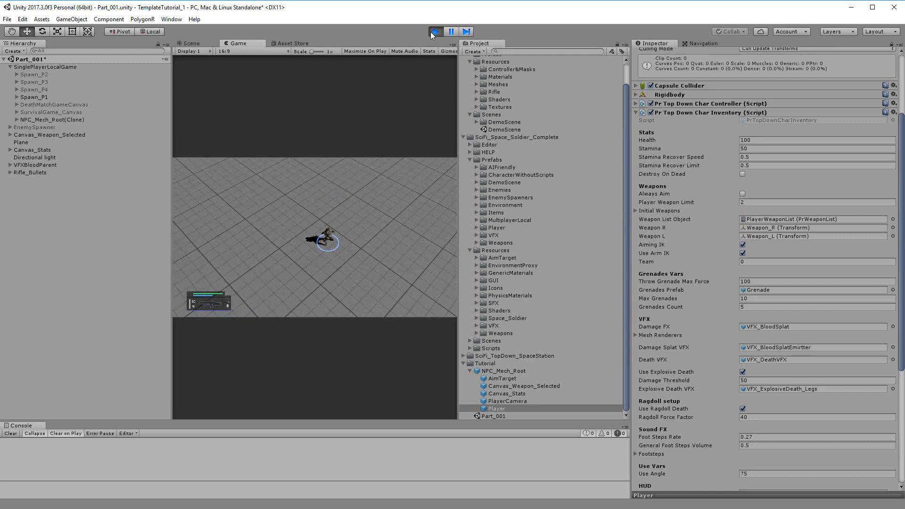
click(431, 32)
- Set the Player's Stamina back to 3 in the inventory script
click(754, 147)
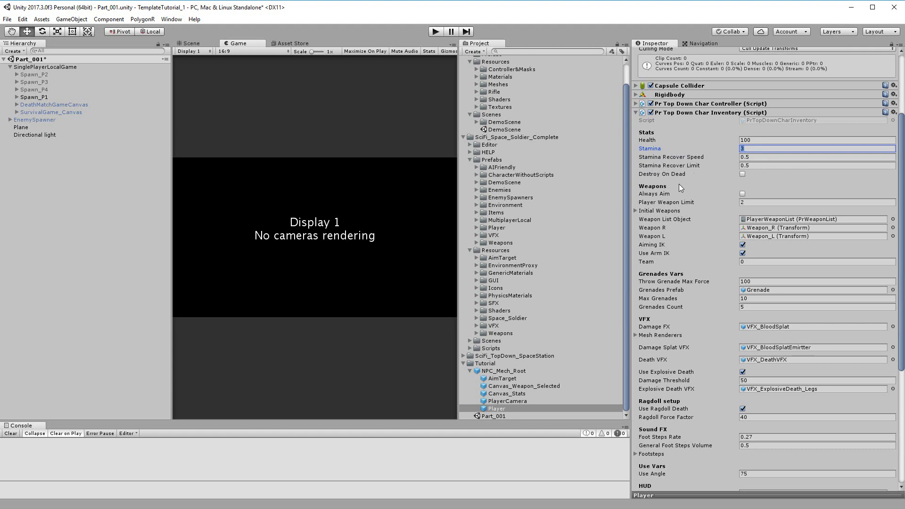
scroll(680, 183, down, 3)
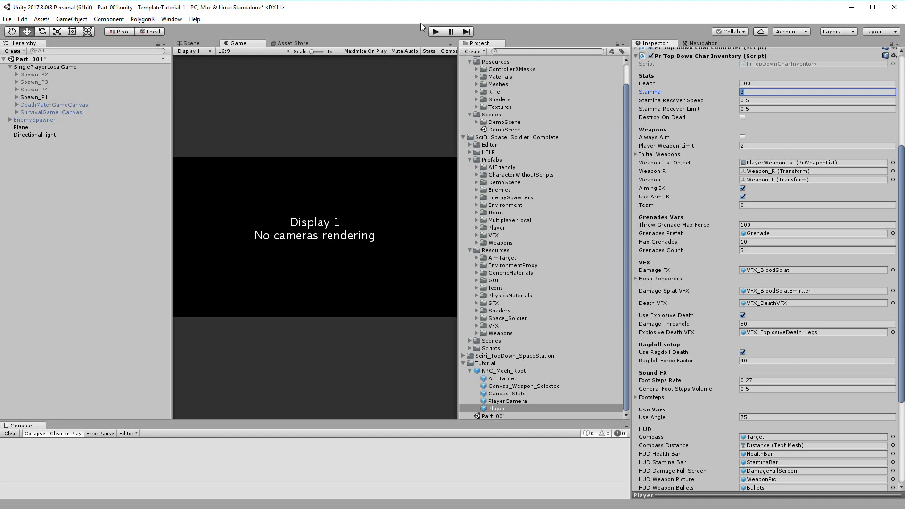
- Play-test the scene by moving and aiming the character in all directions to check the stamina behaviour, and stop the test
click(435, 32)
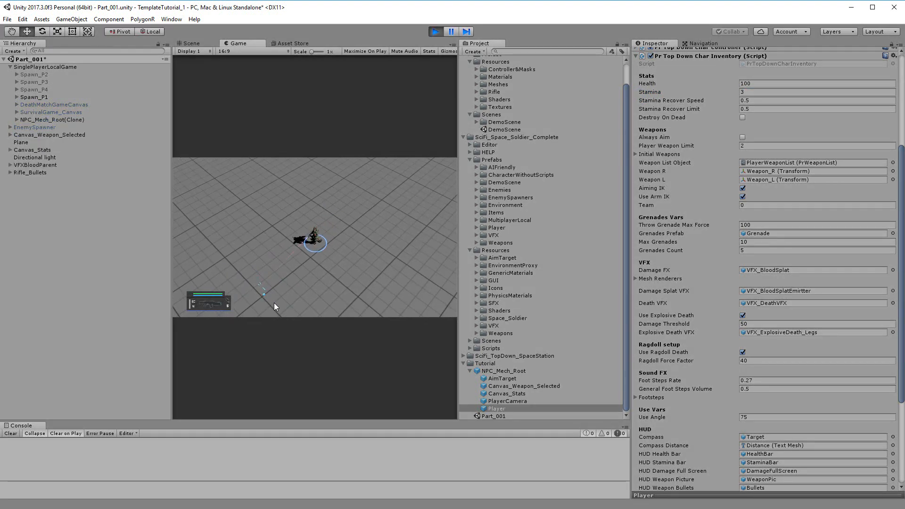
key(d)
key(w)
key(a)
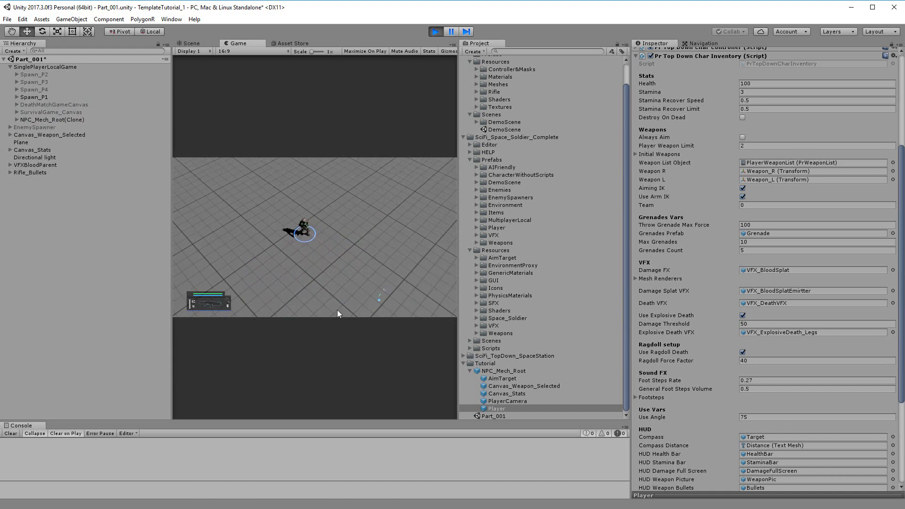
key(a)
key(w)
key(d)
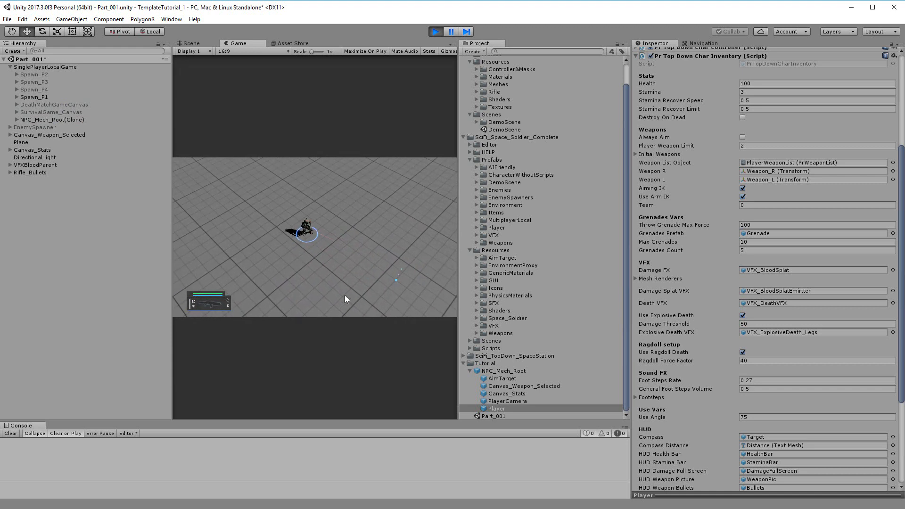
key(a)
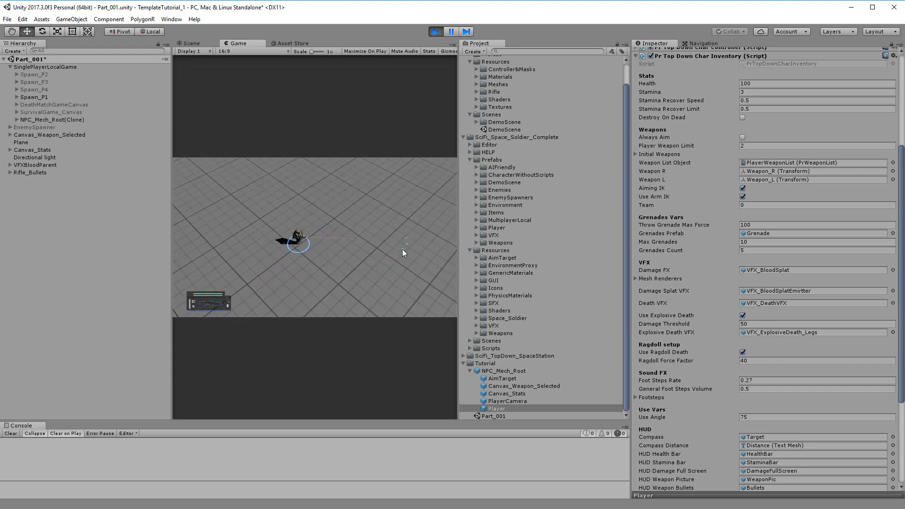
key(s)
key(w)
key(a)
key(s)
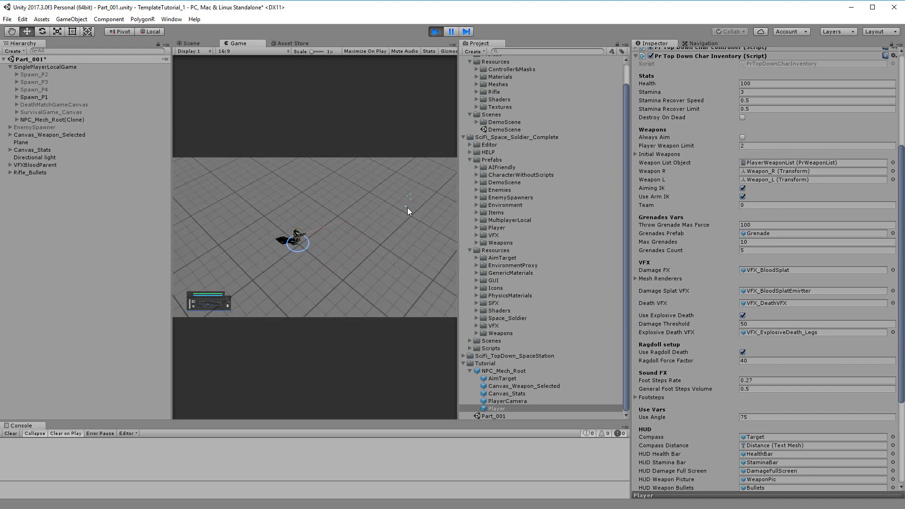
key(s)
key(w)
key(d)
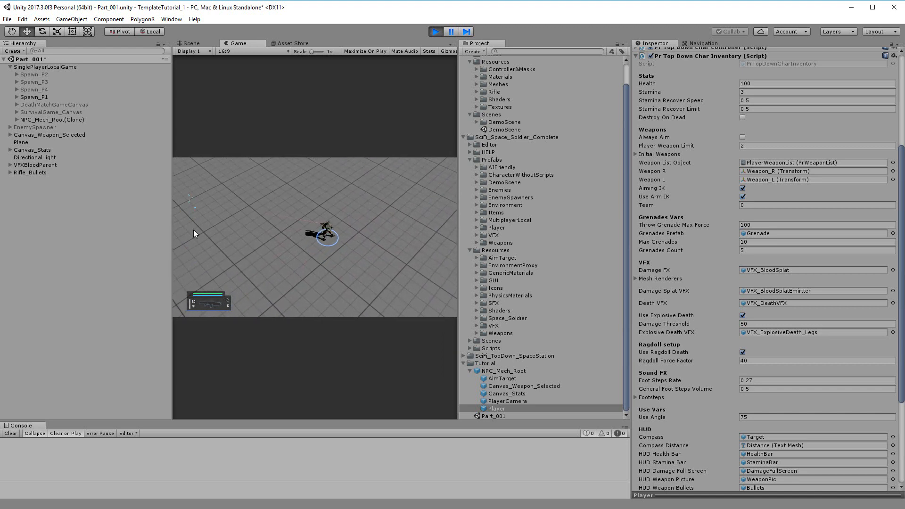
key(a)
key(s)
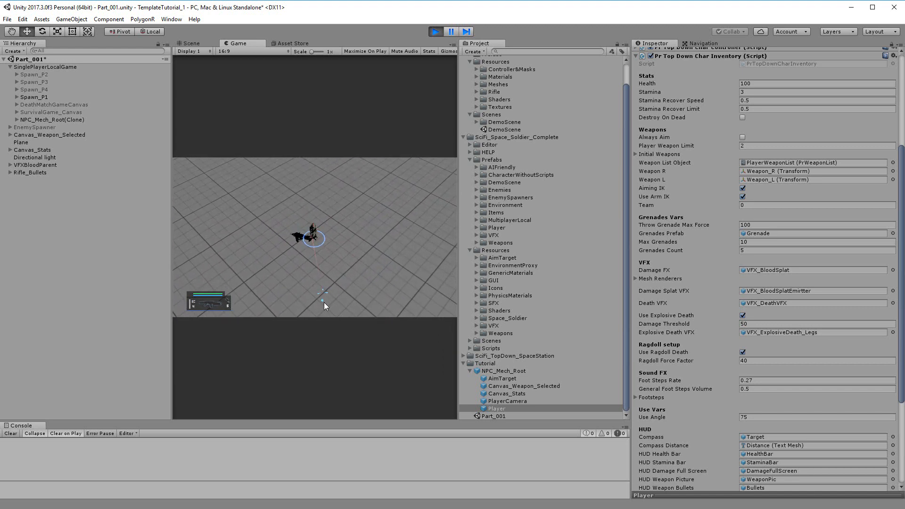
key(a)
key(s)
key(d)
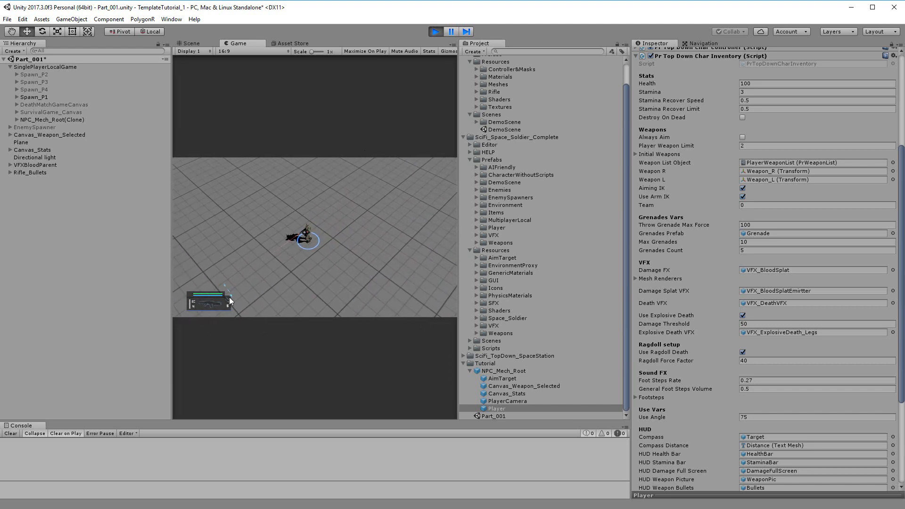
key(d)
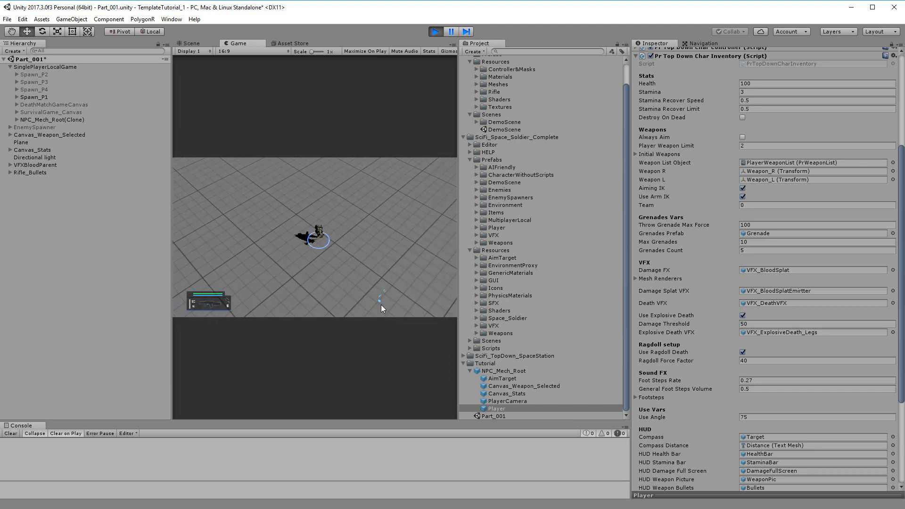
key(s)
key(a)
key(d)
key(a)
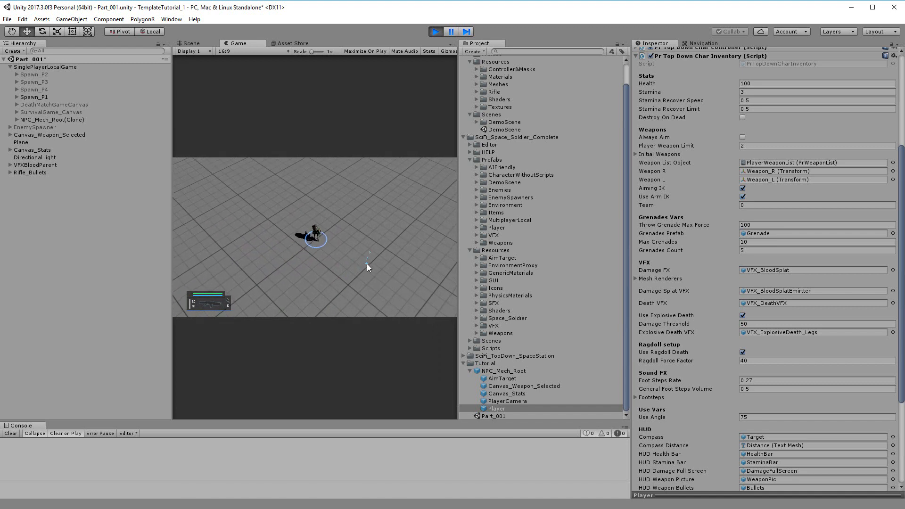
key(a)
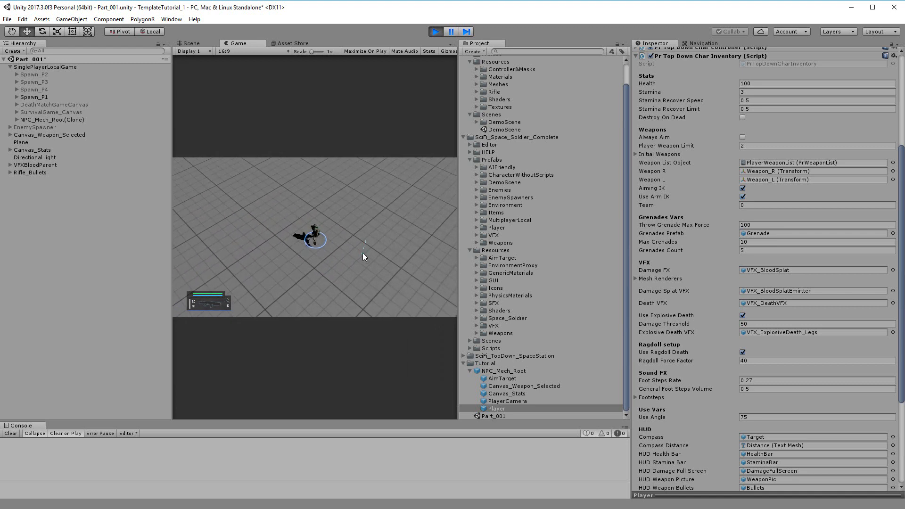
key(s)
key(d)
key(a)
key(d)
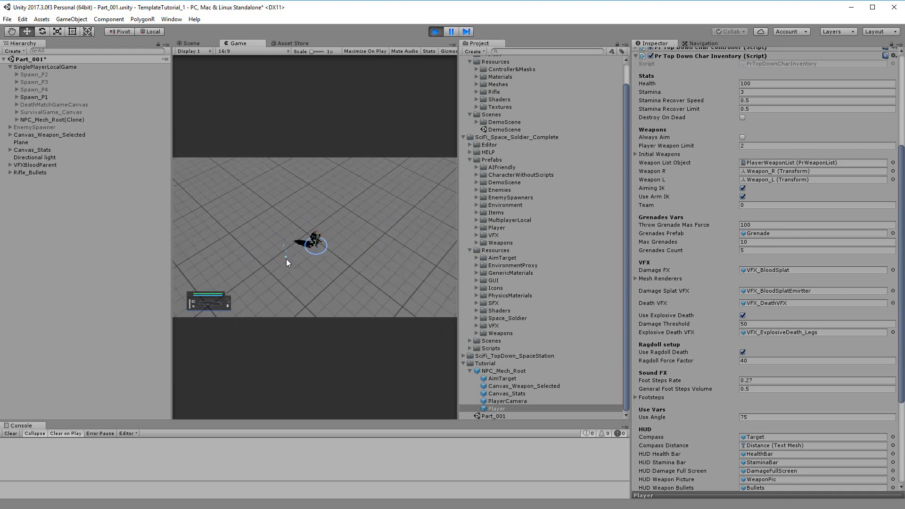
key(a)
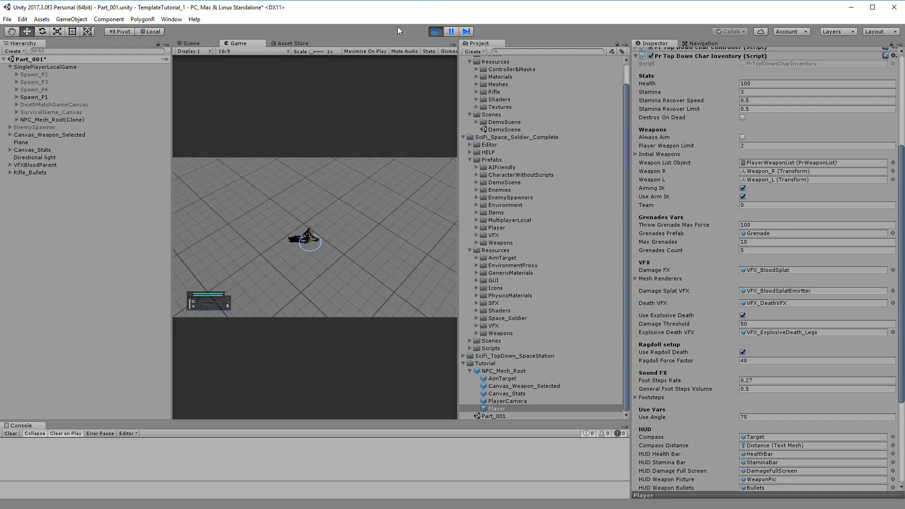
key(d)
click(434, 32)
click(434, 31)
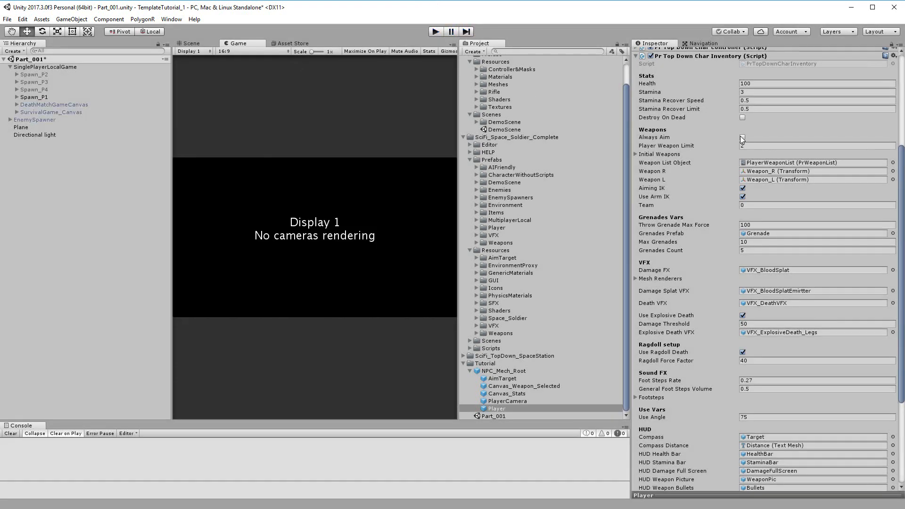
- Enable Always Aim in the Player's inventory script, start the scene and fire the weapon in several directions
click(742, 138)
click(434, 32)
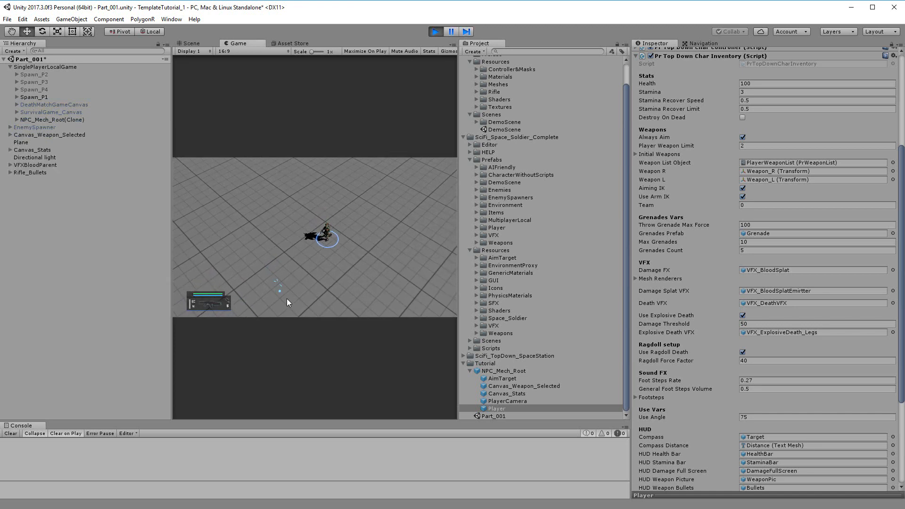
drag(216, 245, 261, 316)
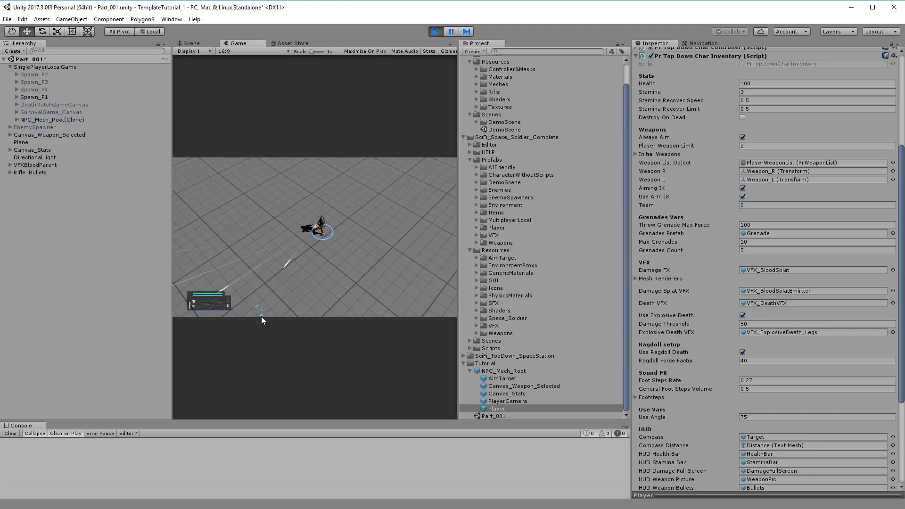
mouse_move(228, 227)
mouse_down()
mouse_move(211, 239)
mouse_move(233, 304)
mouse_move(242, 290)
mouse_up()
mouse_move(343, 298)
mouse_down()
mouse_move(236, 291)
mouse_move(253, 293)
mouse_up()
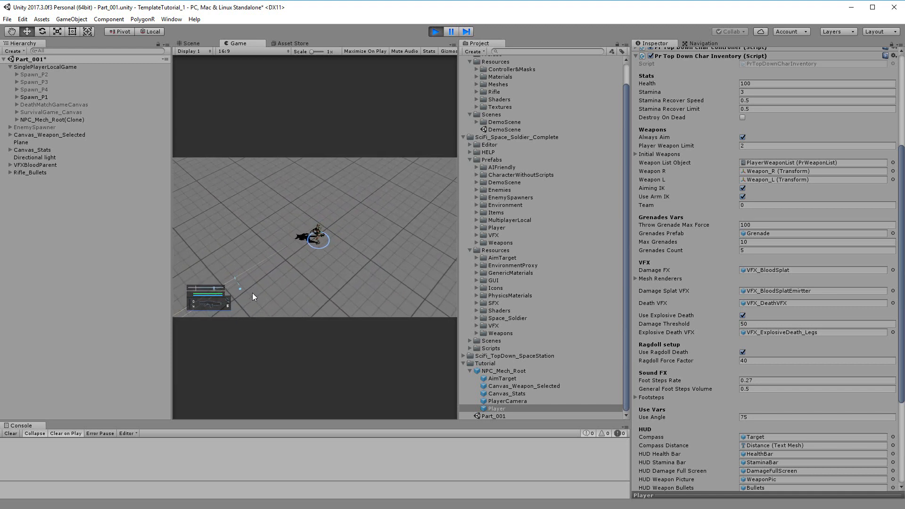
- Move the character around in all directions to check how it walks with constant aiming, and stop the test
key(a)
key(s)
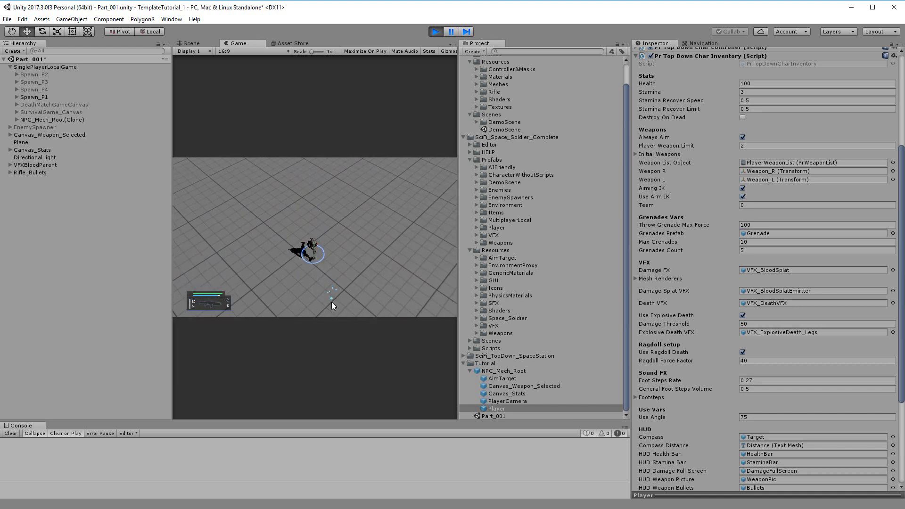
key(w)
key(d)
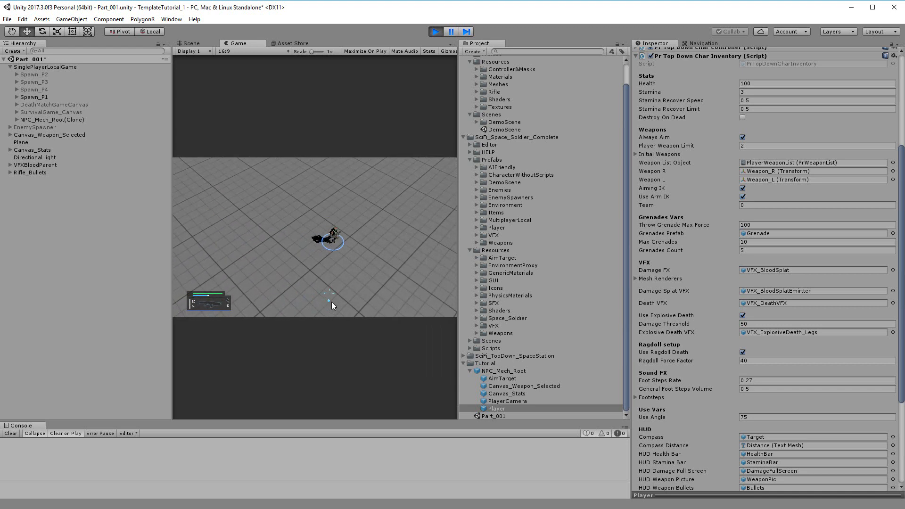
key(w)
key(a)
key(s)
mouse_move(259, 285)
mouse_down()
mouse_move(234, 232)
mouse_move(273, 287)
mouse_move(378, 289)
mouse_up()
key(a)
key(s)
key(d)
key(a)
key(s)
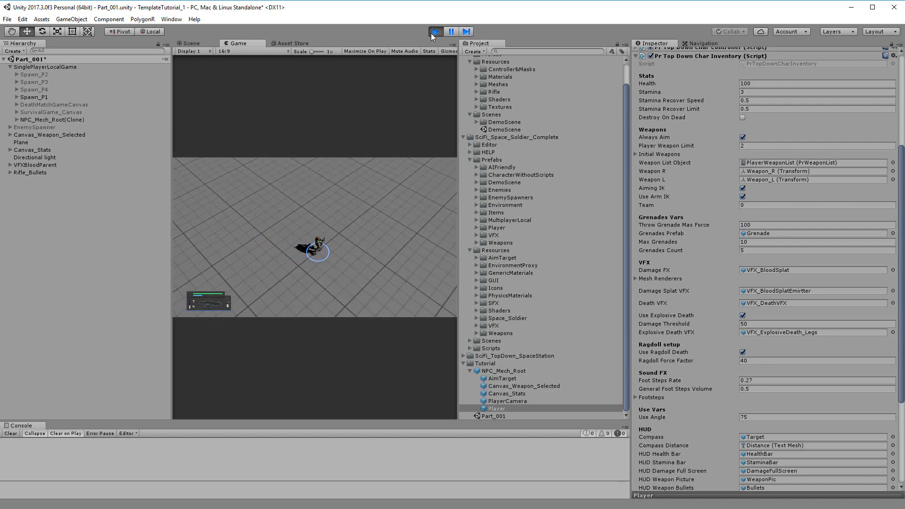
click(435, 32)
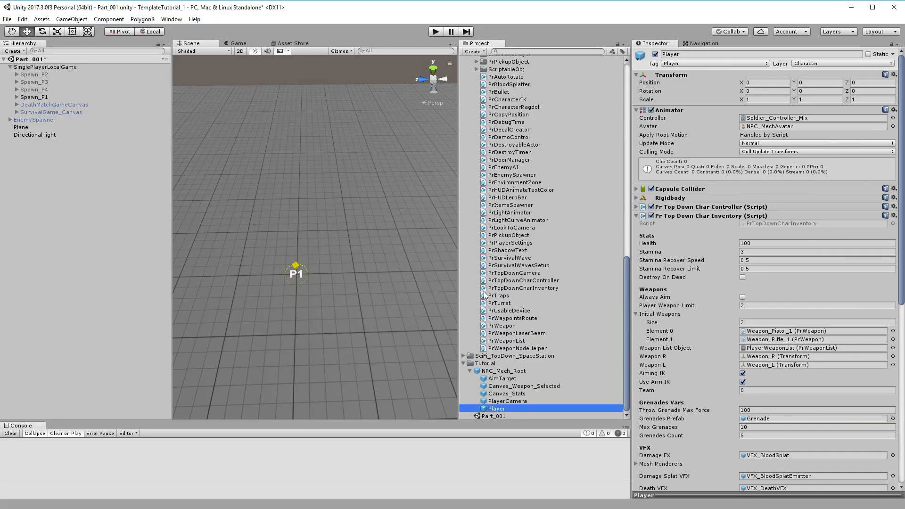
- Assign Weapon_Rifle_1 to Element 0 and Weapon_RocketLauncher_1 to Element 1 of the Player's Initial Weapons
scroll(649, 257, down, 3)
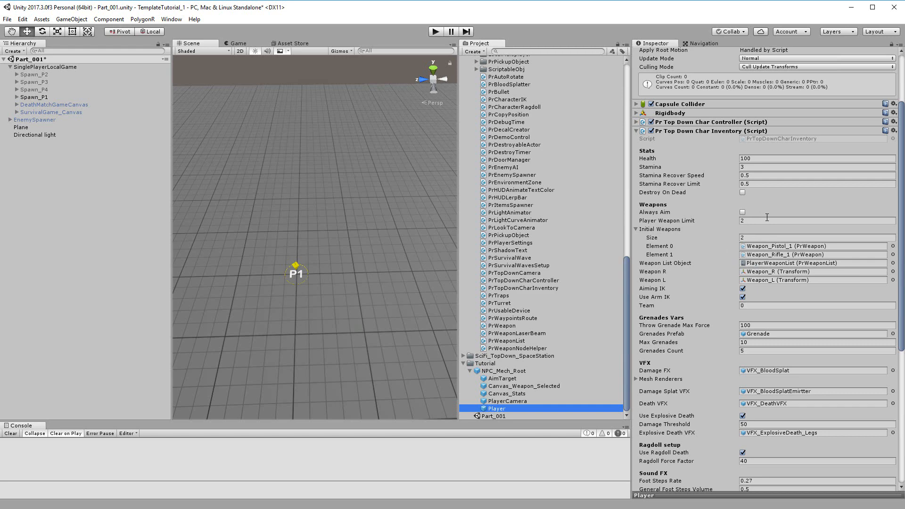
scroll(576, 273, up, 12)
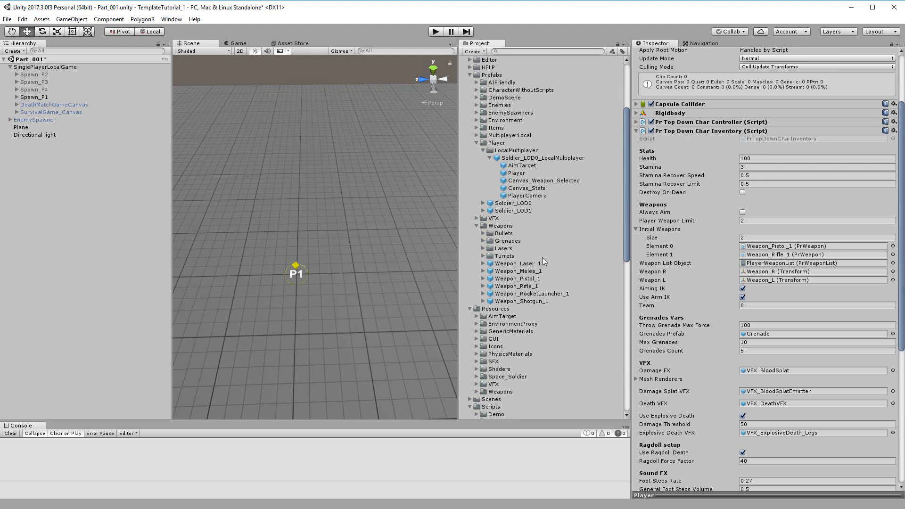
click(783, 246)
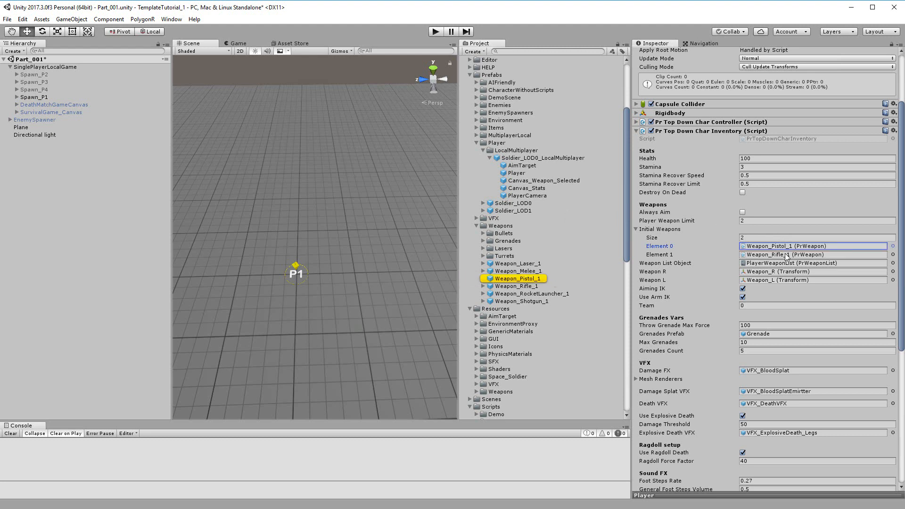
click(786, 255)
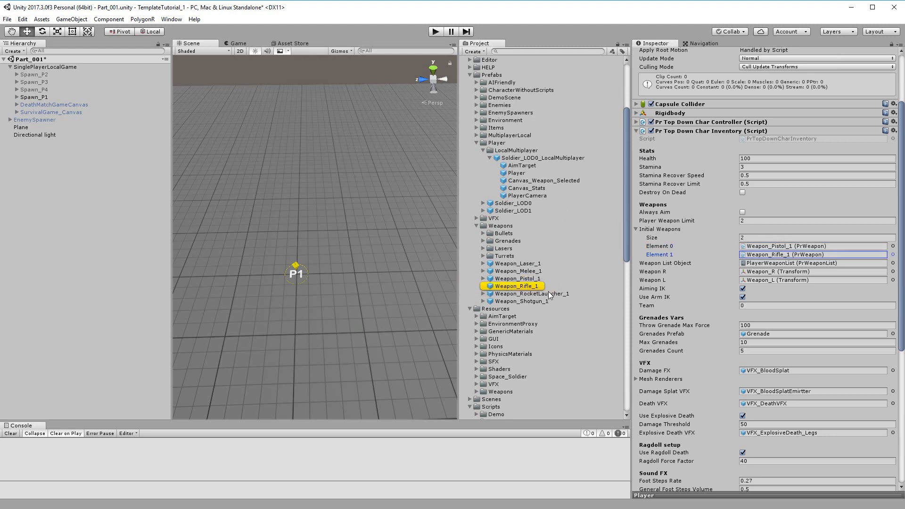
drag(536, 296, 811, 254)
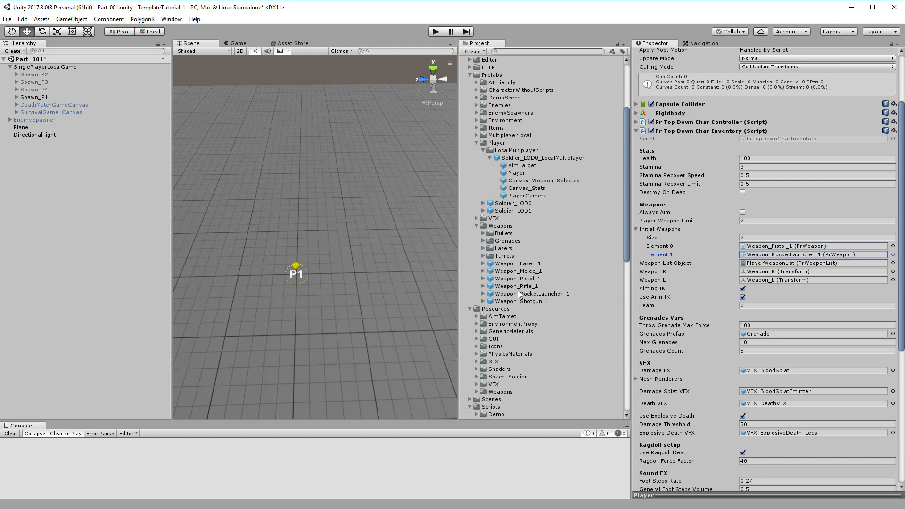
drag(516, 286, 782, 246)
- Play-test the scene by firing and switching between the rocket launcher and the rifle, and stop the test
click(435, 32)
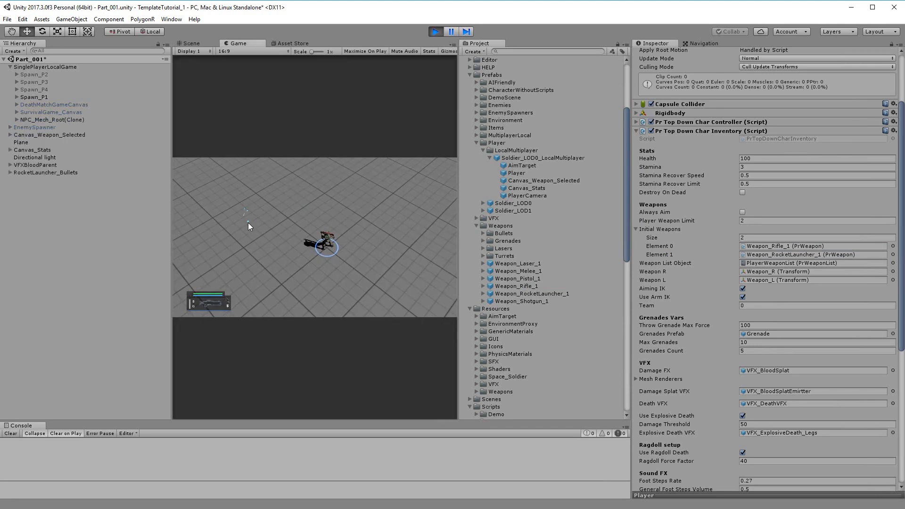
click(225, 239)
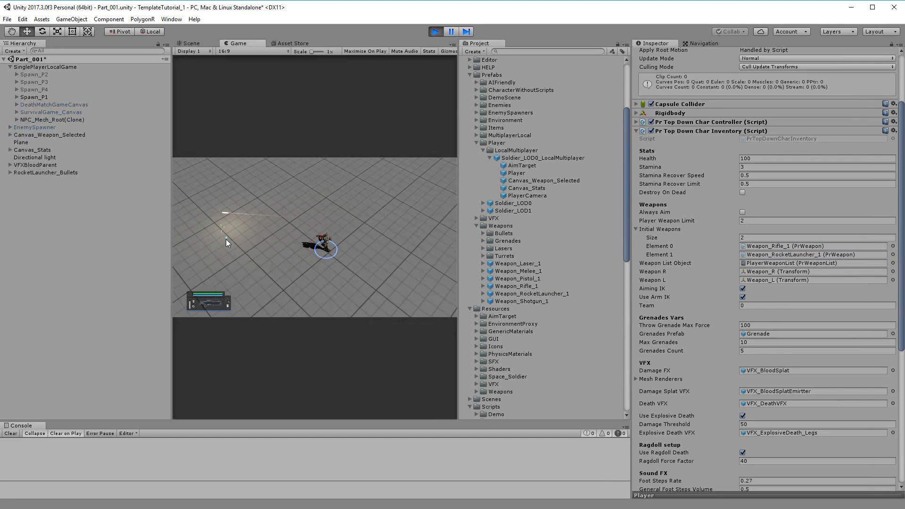
click(256, 195)
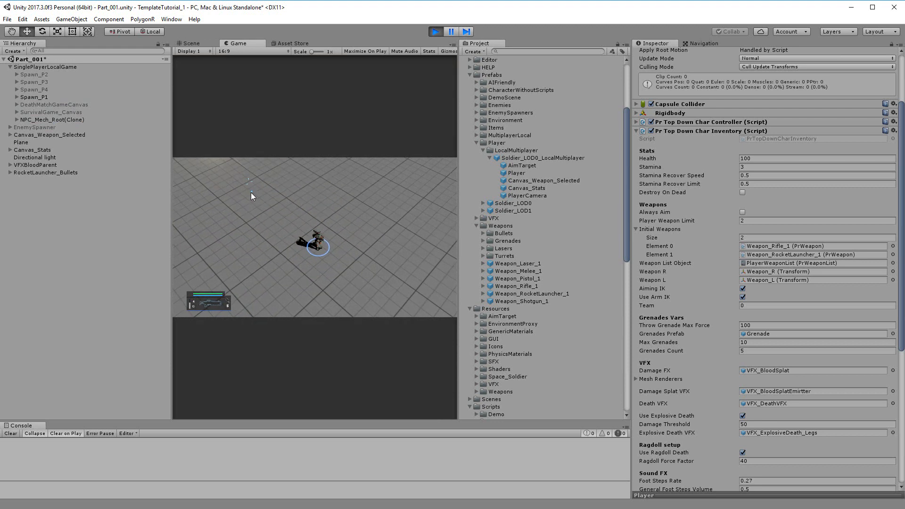
click(227, 217)
scroll(241, 216, down, 1)
click(241, 216)
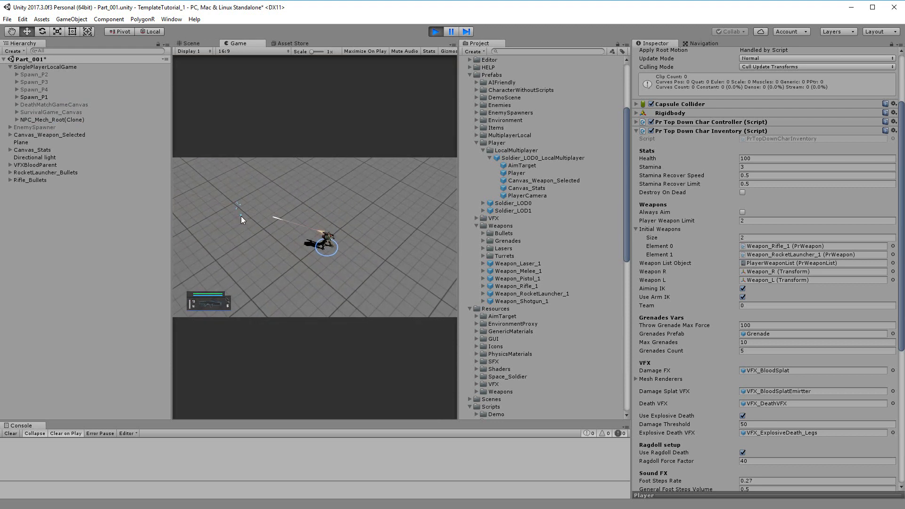
mouse_move(241, 215)
mouse_down()
mouse_move(247, 281)
mouse_move(223, 201)
mouse_up()
scroll(222, 202, down, 1)
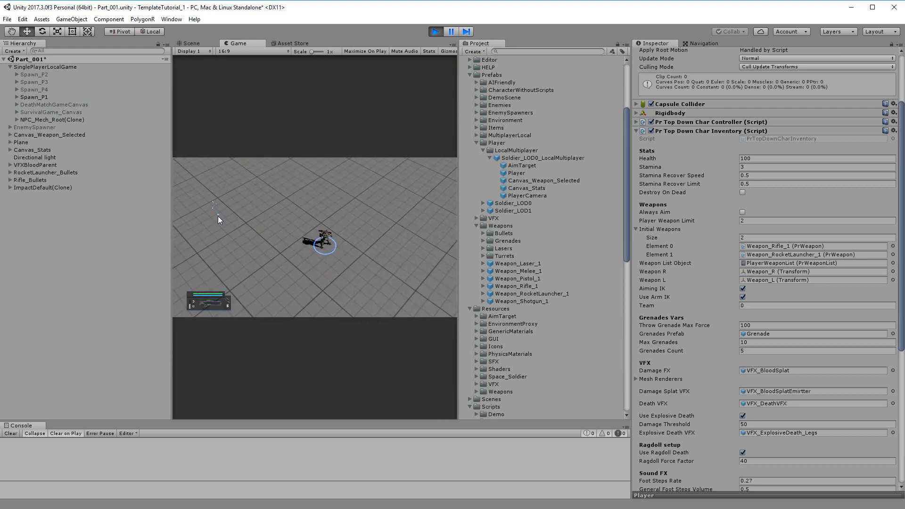
click(206, 221)
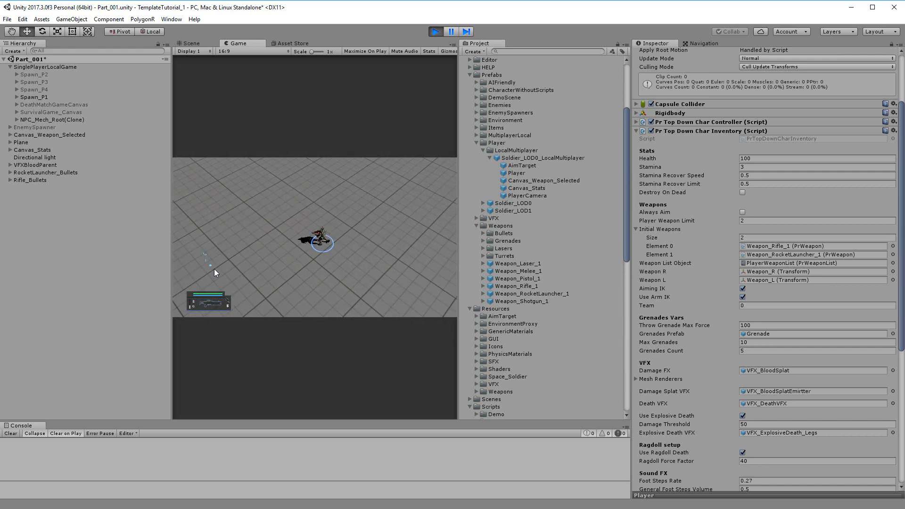
click(441, 31)
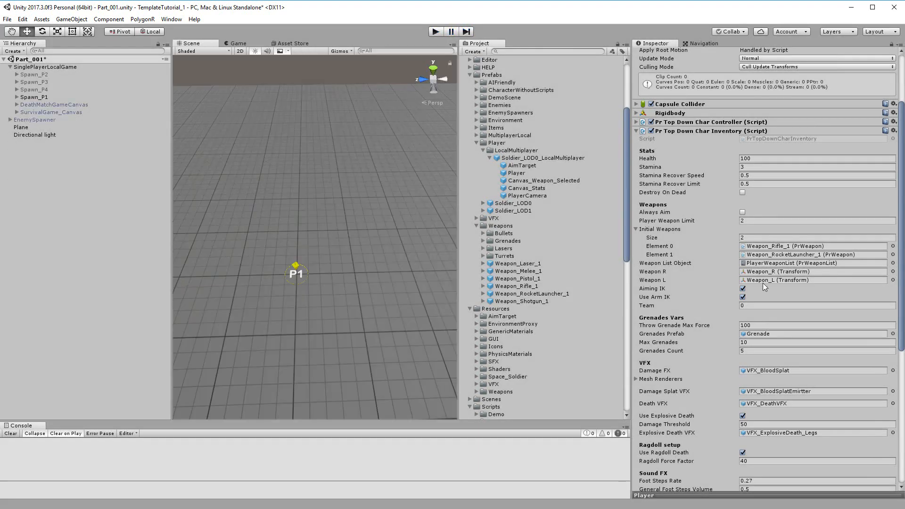
- Set the Player Weapon Limit to 10 and the Initial Weapons size to 10
click(751, 220)
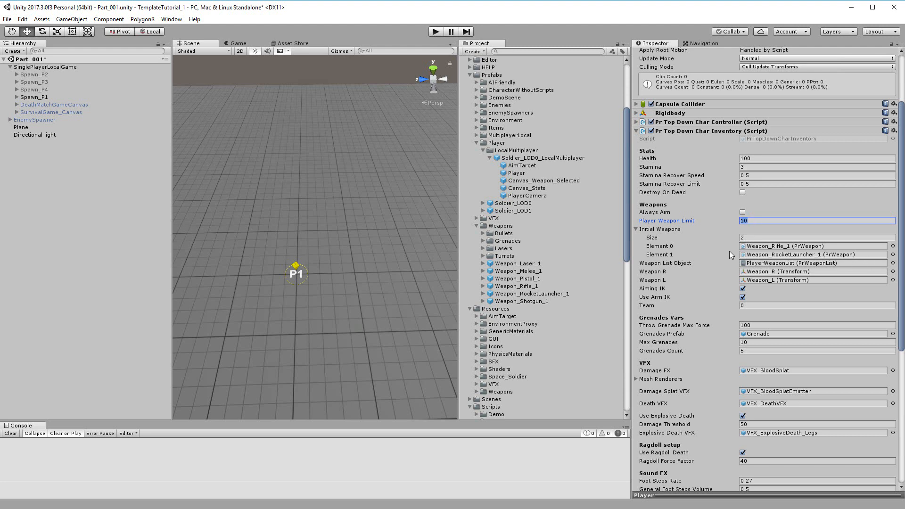
click(756, 238)
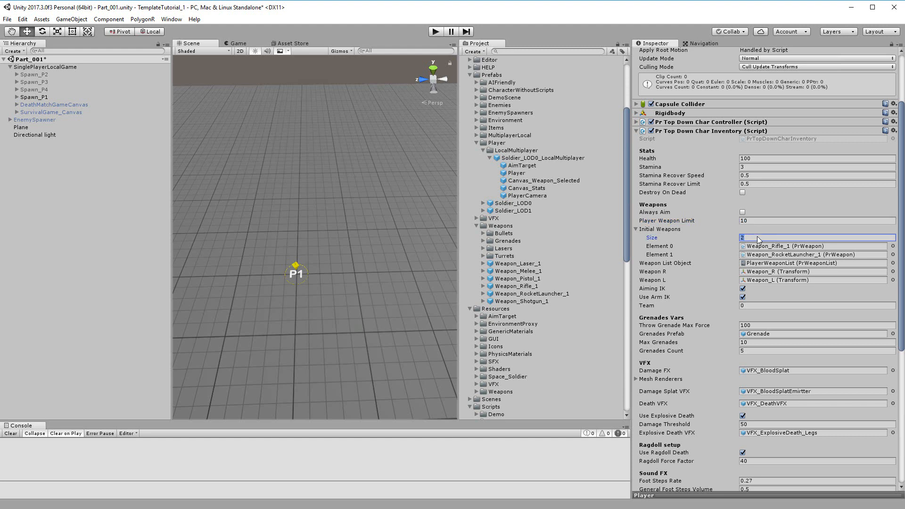
text(10)
key(Return)
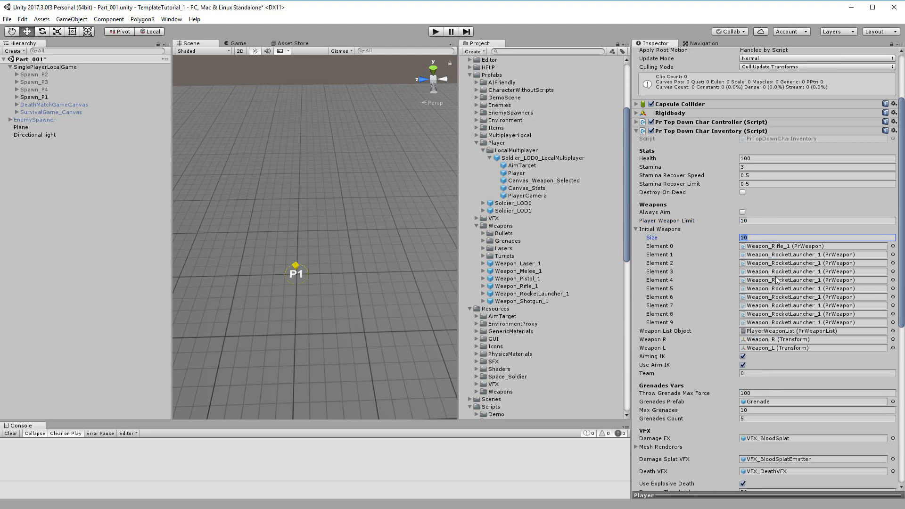
- Assign Weapon_Melee_1, Weapon_Pistol_1 and Weapon_Rifle_1 to Elements 0, 1 and 2 of the Initial Weapons
drag(519, 270, 786, 246)
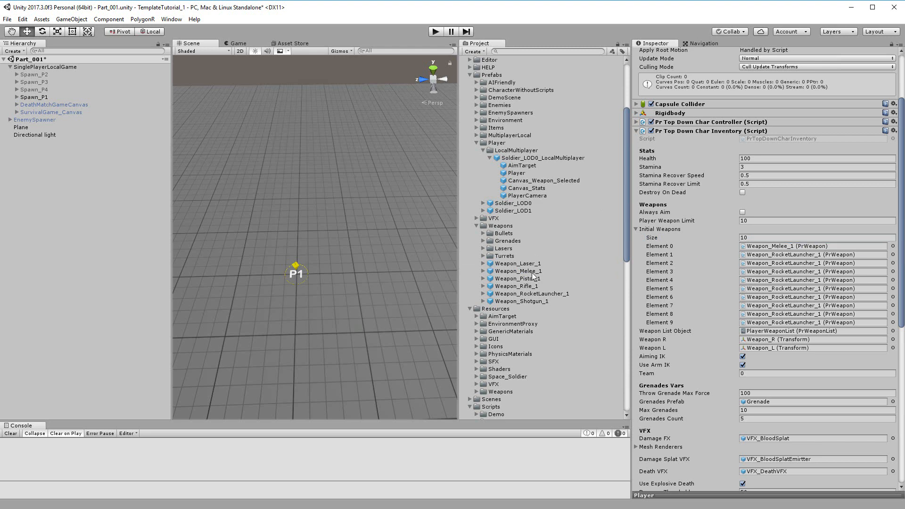
drag(524, 279, 776, 255)
drag(526, 288, 785, 263)
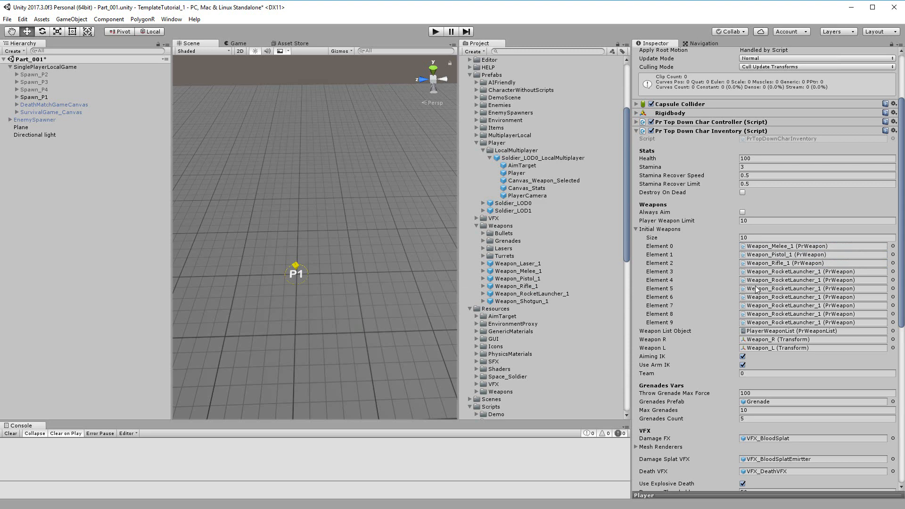
- Set both the Initial Weapons size and the Player Weapon Limit back to 2
click(753, 238)
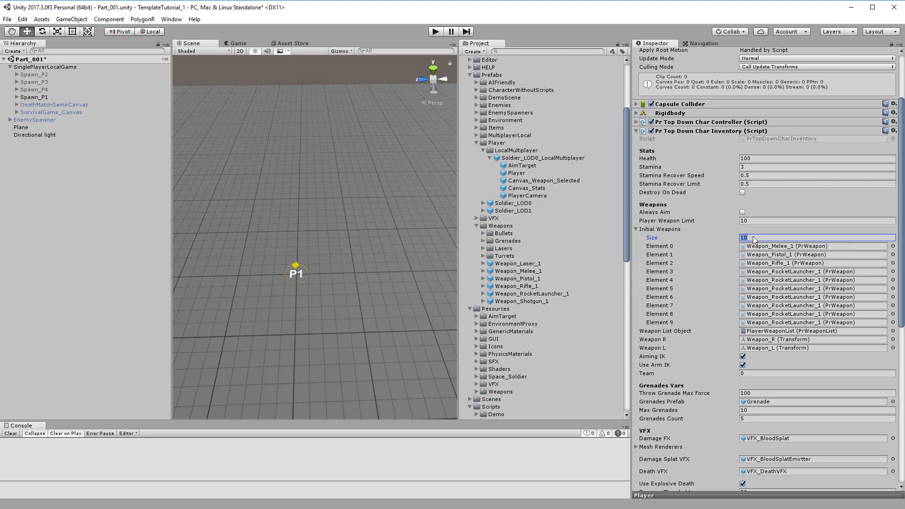
text(2)
key(Return)
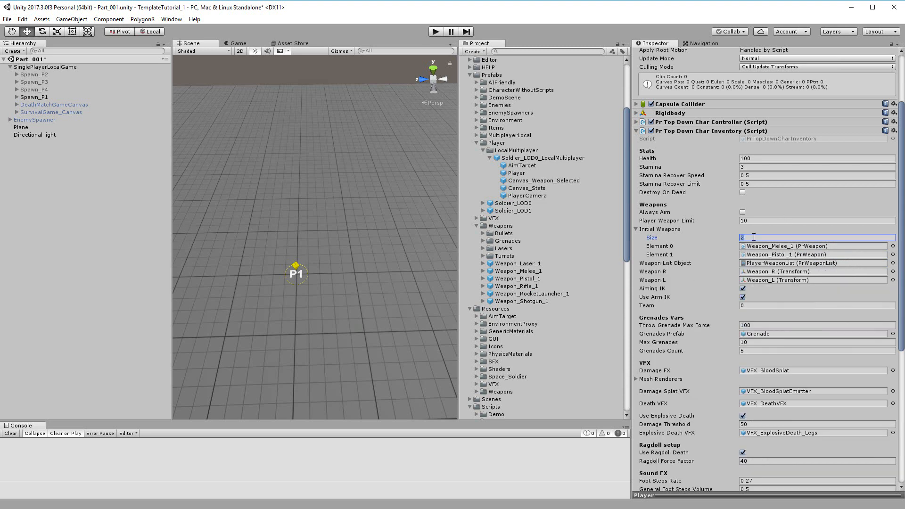
click(758, 221)
text(2)
key(Return)
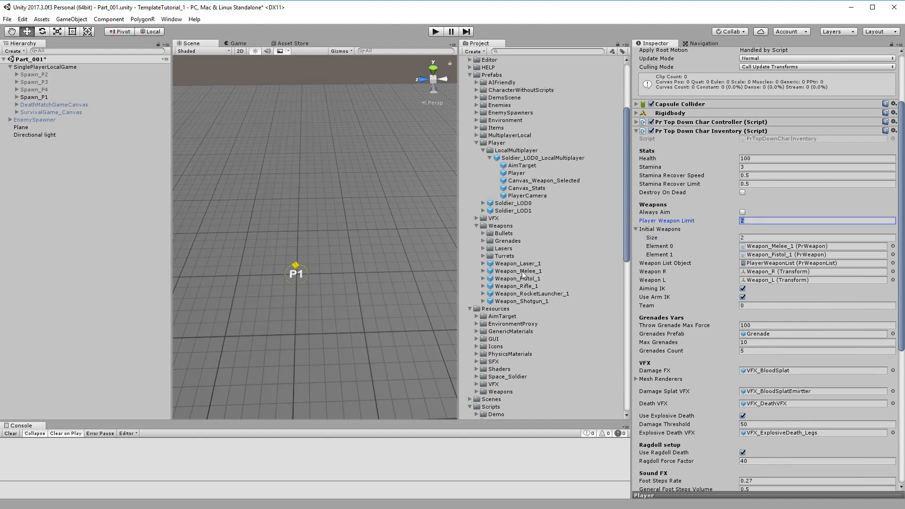
- Assign Weapon_Pistol_1 to Element 0 and Weapon_Rifle_1 to Element 1 of the Player's Initial Weapons
drag(516, 279, 775, 246)
drag(717, 252, 776, 256)
- Point out the inventory script's Weapon L and Weapon R references and locate its PlayerWeaponList asset in the project
click(760, 279)
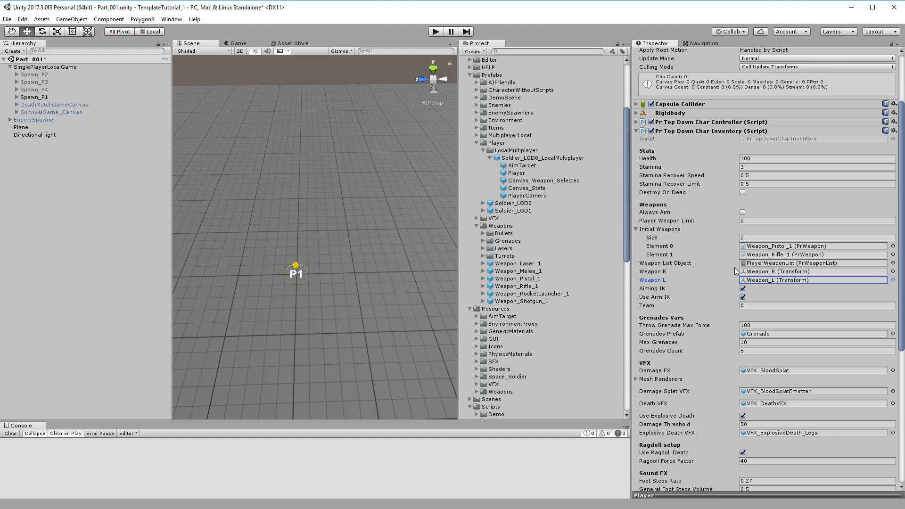
click(752, 272)
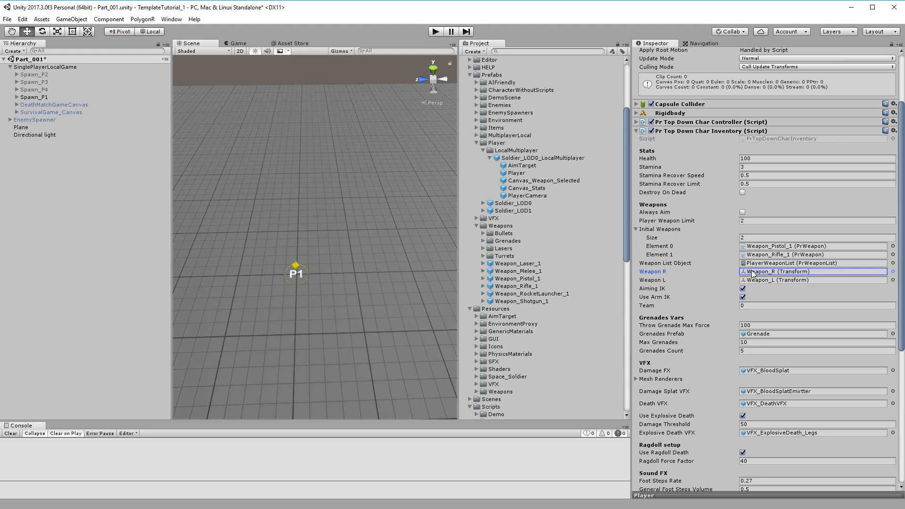
click(765, 263)
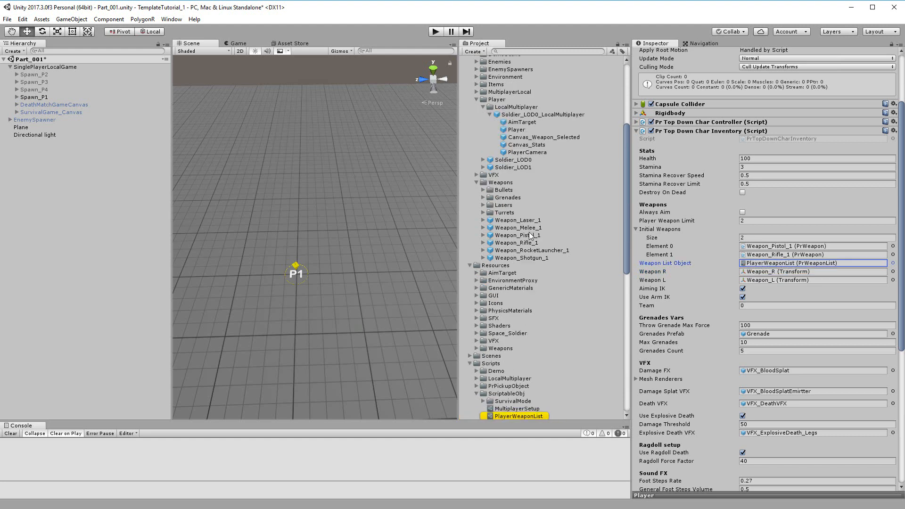
scroll(529, 232, down, 4)
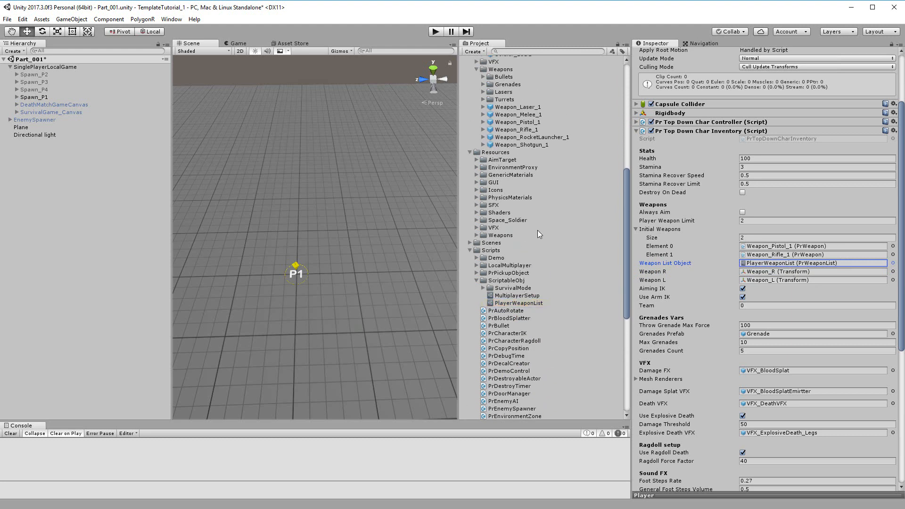
scroll(530, 237, down, 1)
scroll(525, 241, up, 2)
scroll(526, 240, down, 2)
scroll(515, 239, up, 1)
- Collapse the Prefabs and Resources folders of SciFi_Space_Soldier_Complete, keeping its Scripts folder expanded
click(471, 250)
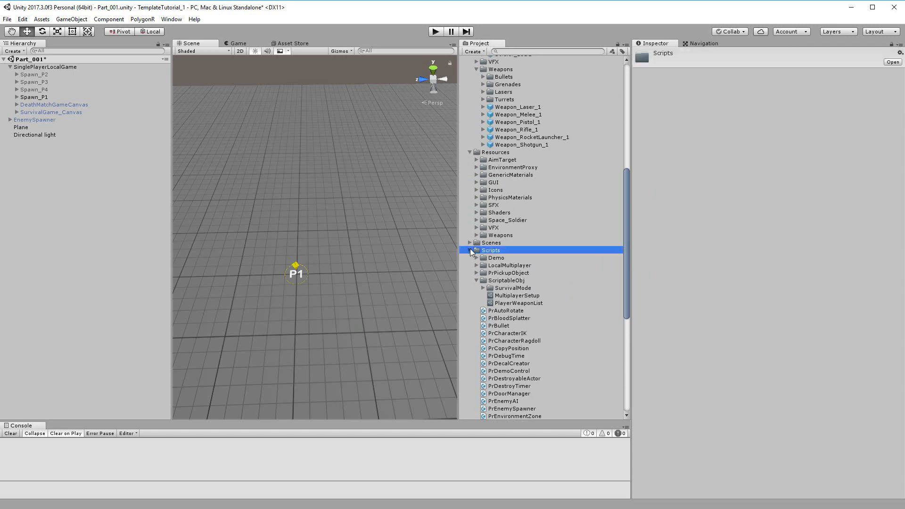
click(470, 250)
scroll(479, 115, up, 4)
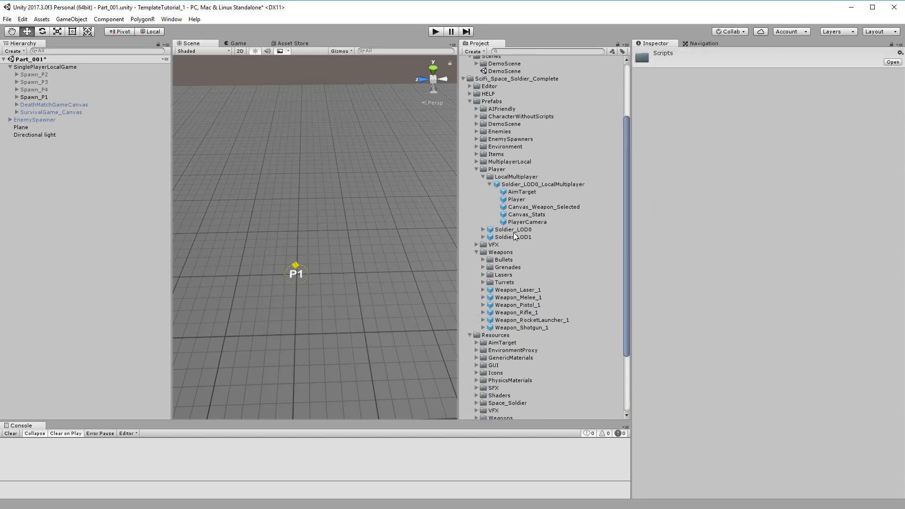
click(469, 101)
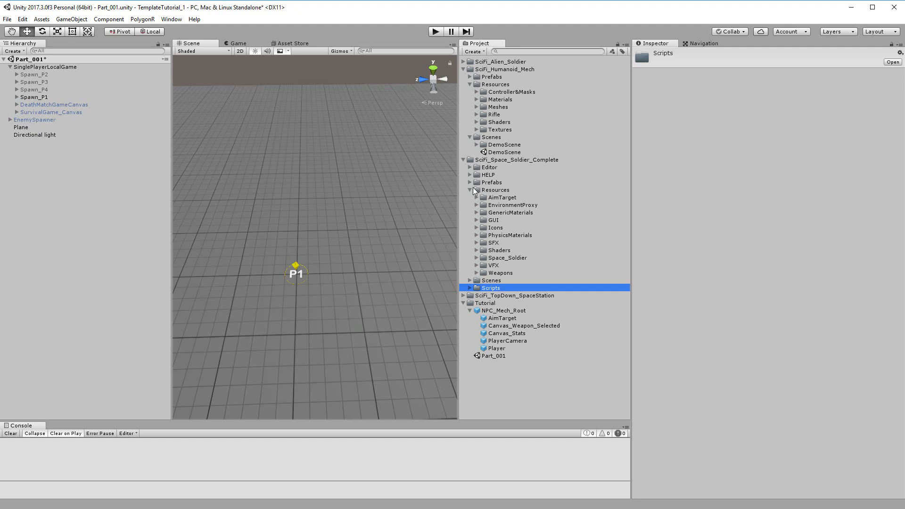
click(473, 188)
click(470, 190)
click(470, 205)
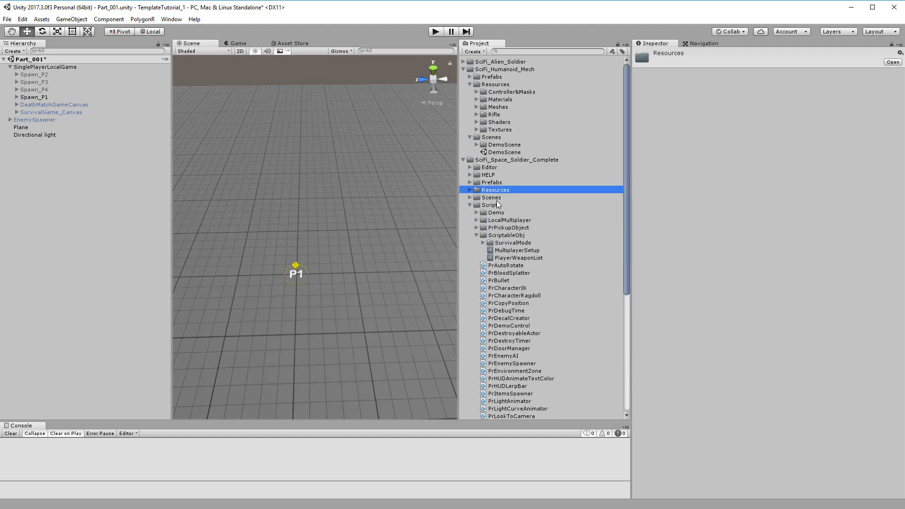
scroll(496, 200, down, 6)
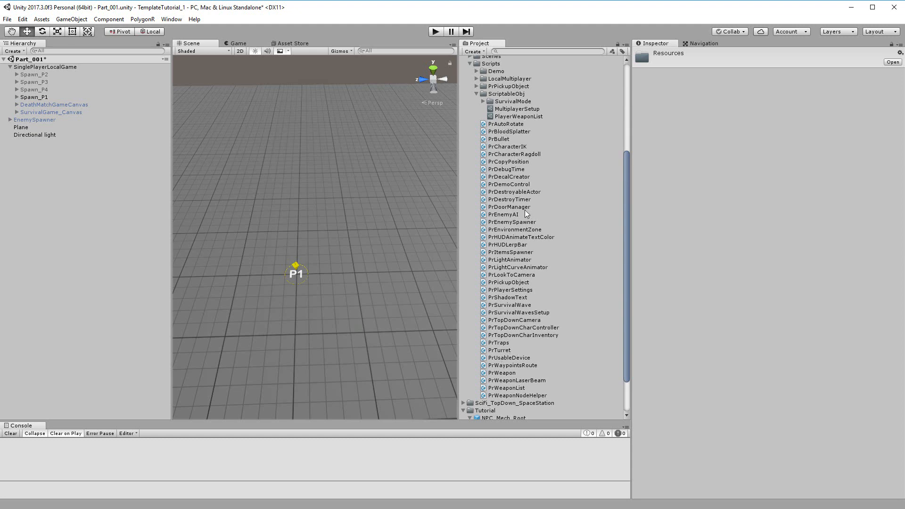
scroll(525, 210, up, 3)
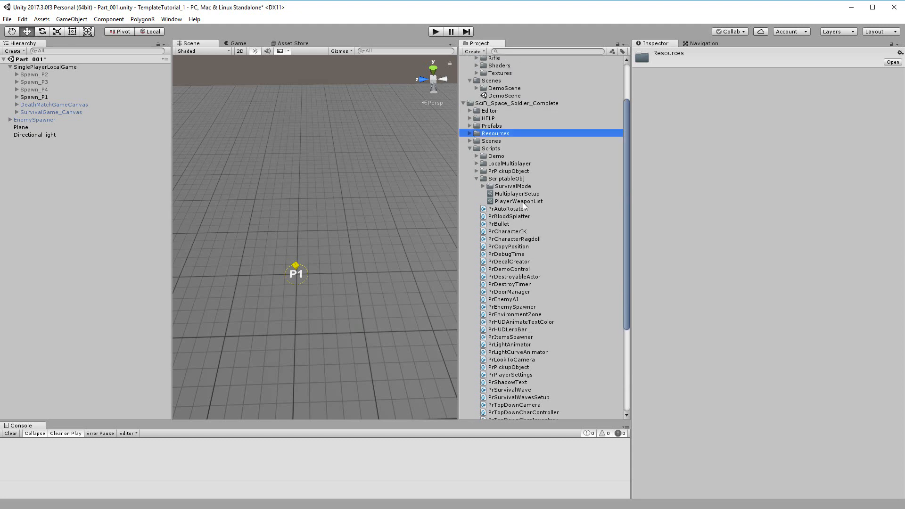
- Inspect the PlayerWeaponList asset in the ScriptableObj folder and expand its Weapons list
click(484, 179)
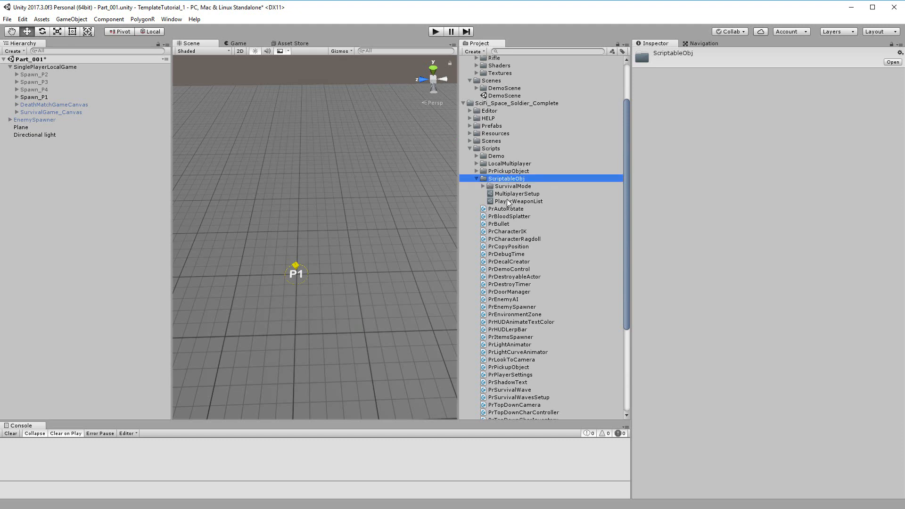
click(484, 186)
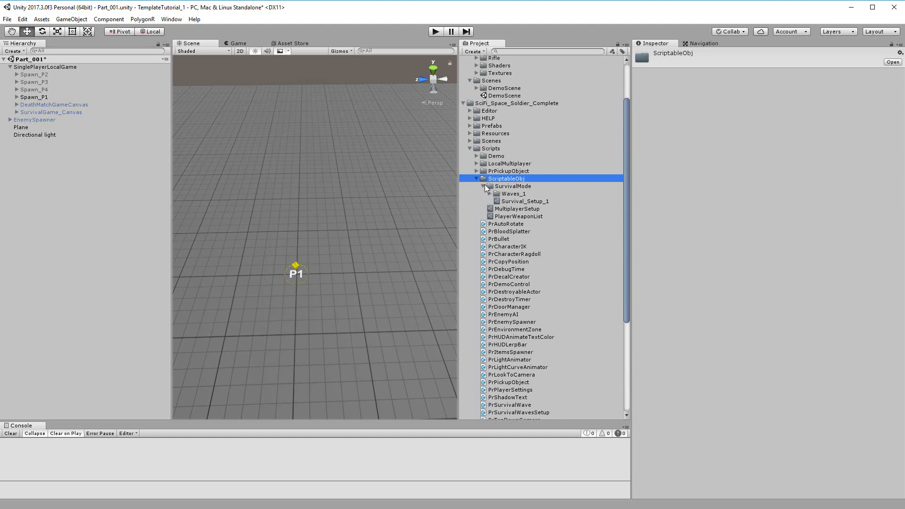
click(511, 215)
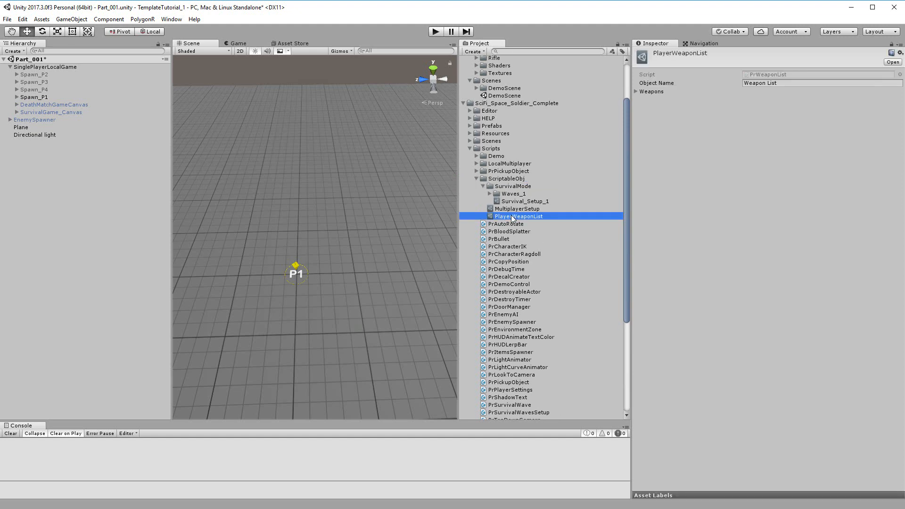
click(635, 92)
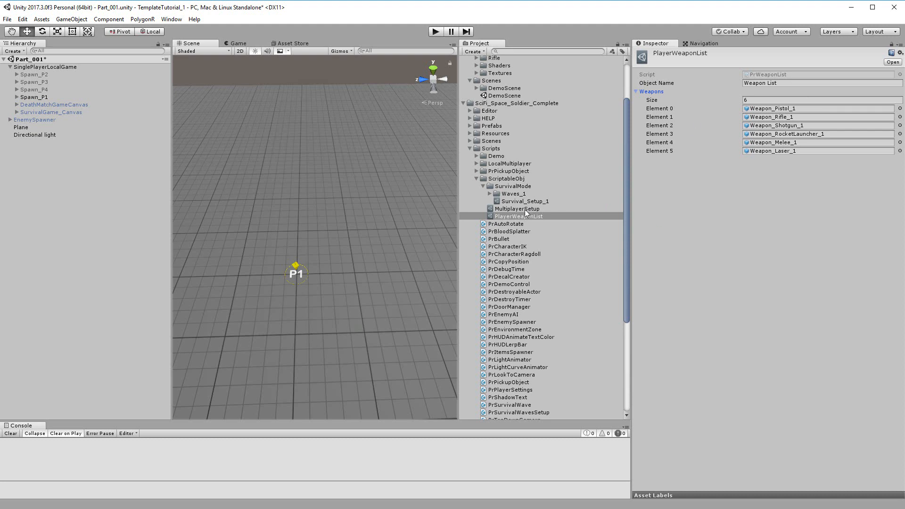
- Check the Weapon List Object reference on the Player under NPC_Mech_Root, and return to the PlayerWeaponList asset
scroll(524, 209, up, 3)
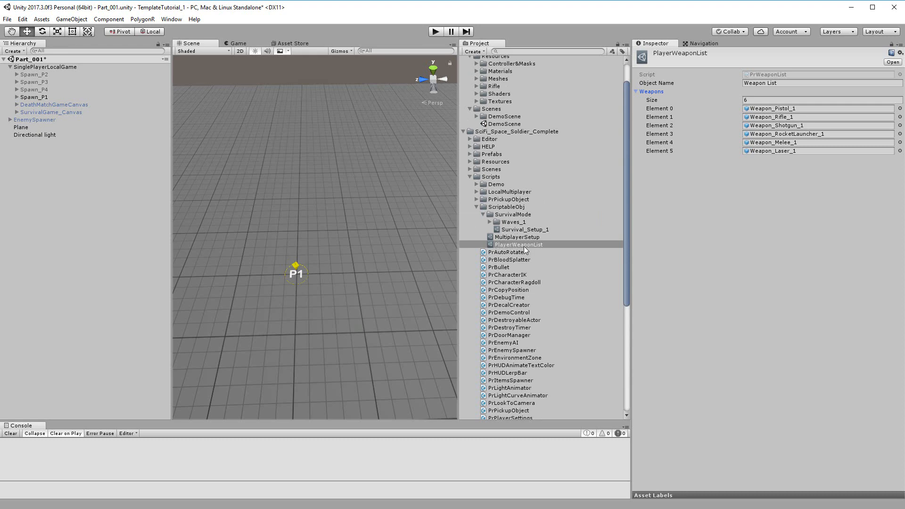
scroll(534, 321, down, 15)
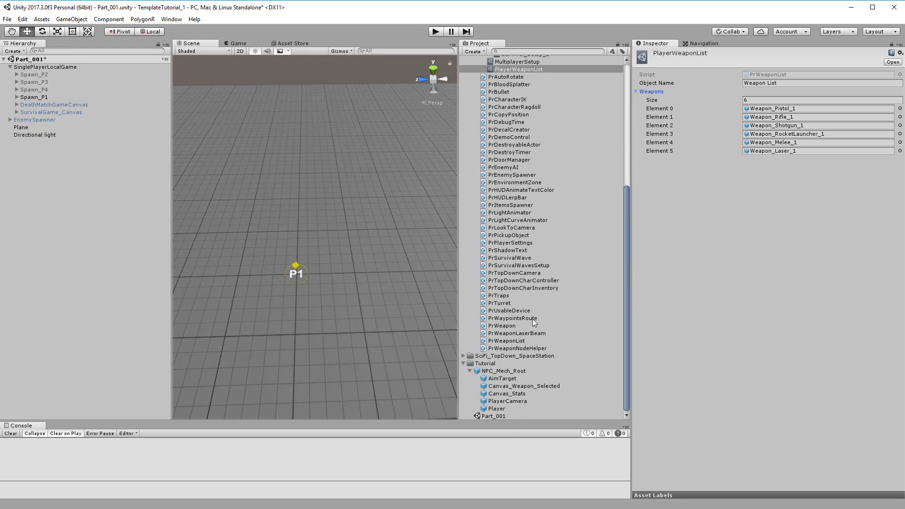
click(497, 409)
scroll(739, 262, down, 10)
click(777, 236)
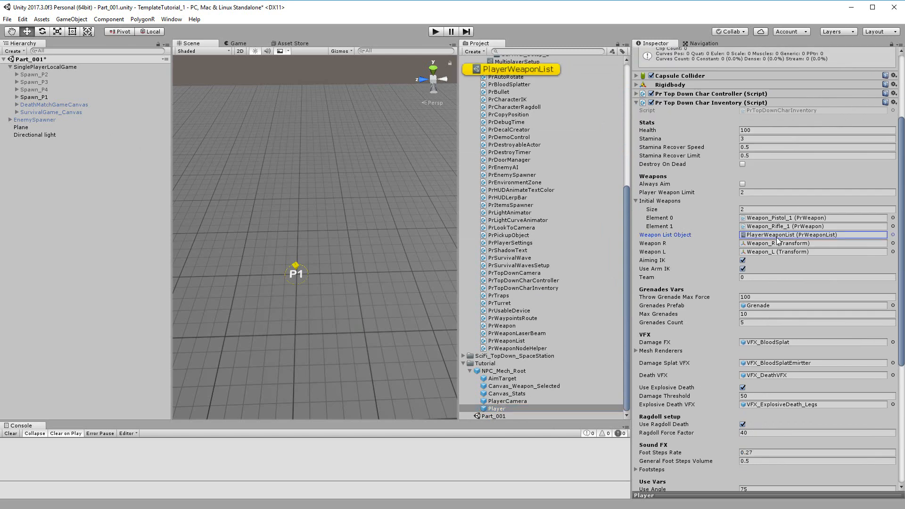
scroll(557, 202, up, 10)
click(532, 184)
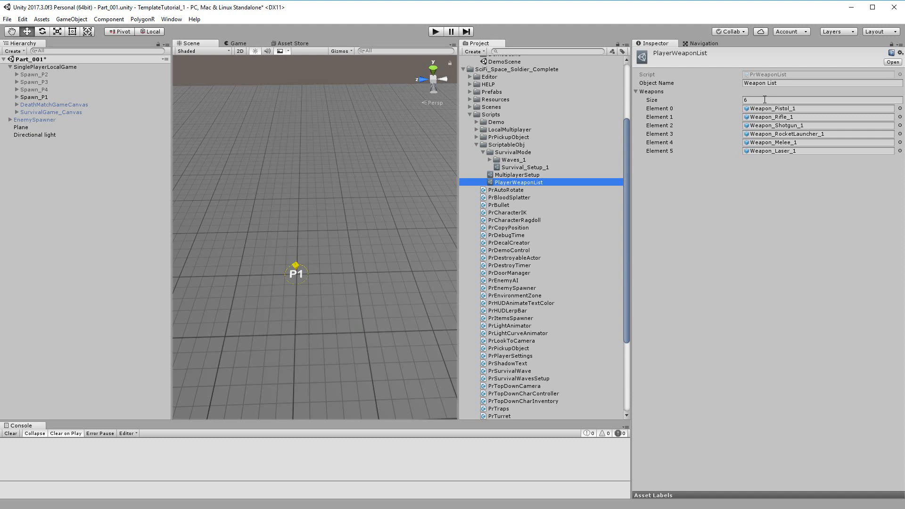
- Duplicate the Weapon_Rifle_1 prefab in the Weapons folder and rename the copy as Weapon_Rifle_2_Faster
scroll(528, 159, up, 4)
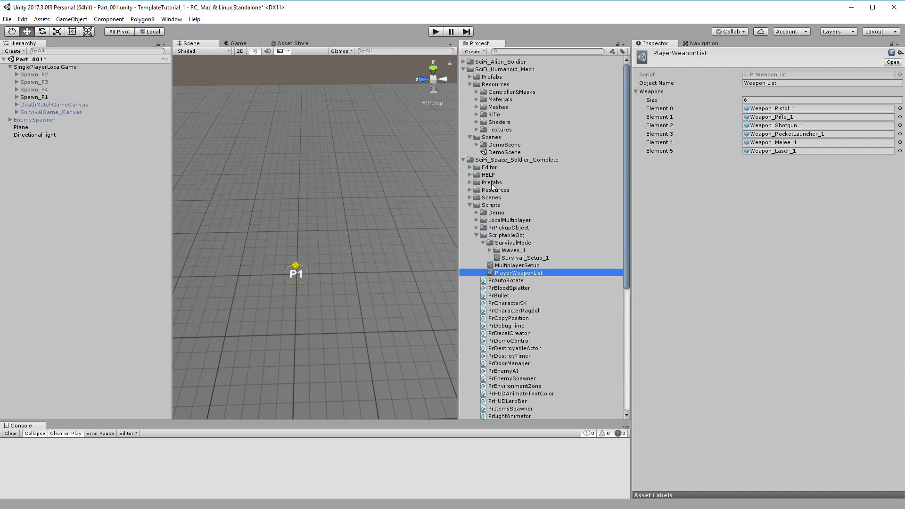
click(468, 183)
scroll(471, 209, down, 2)
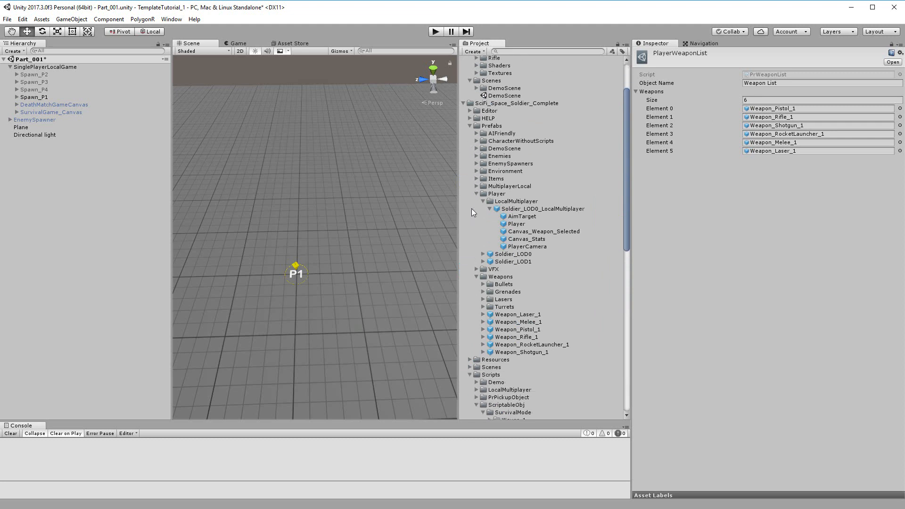
click(477, 194)
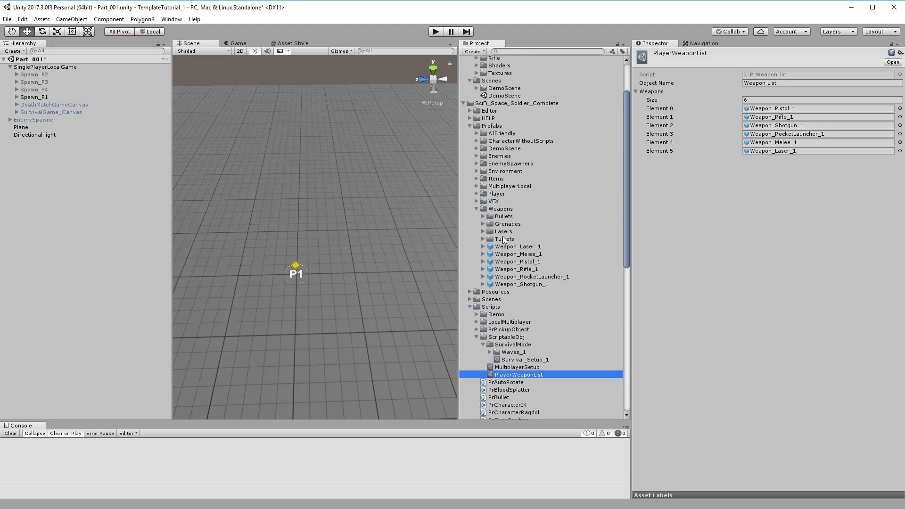
click(536, 268)
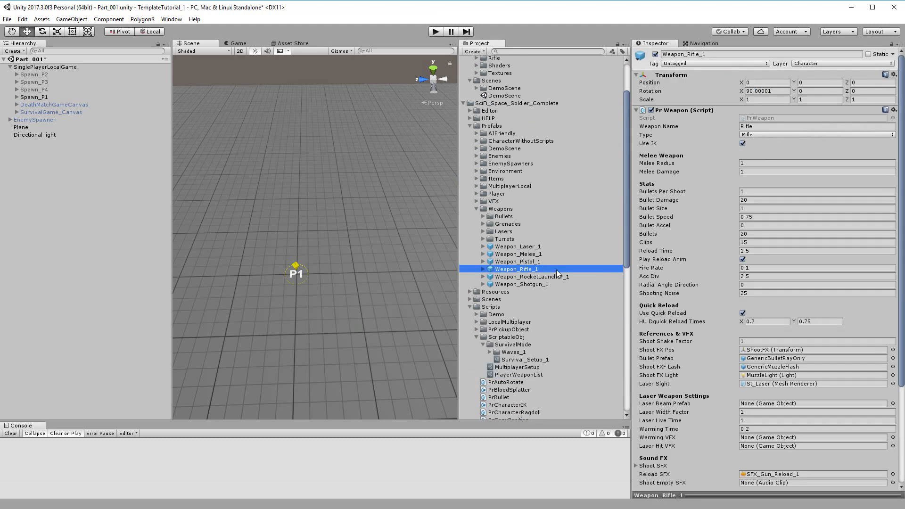
key(ctrl+d)
key(F2)
drag(521, 278, 590, 281)
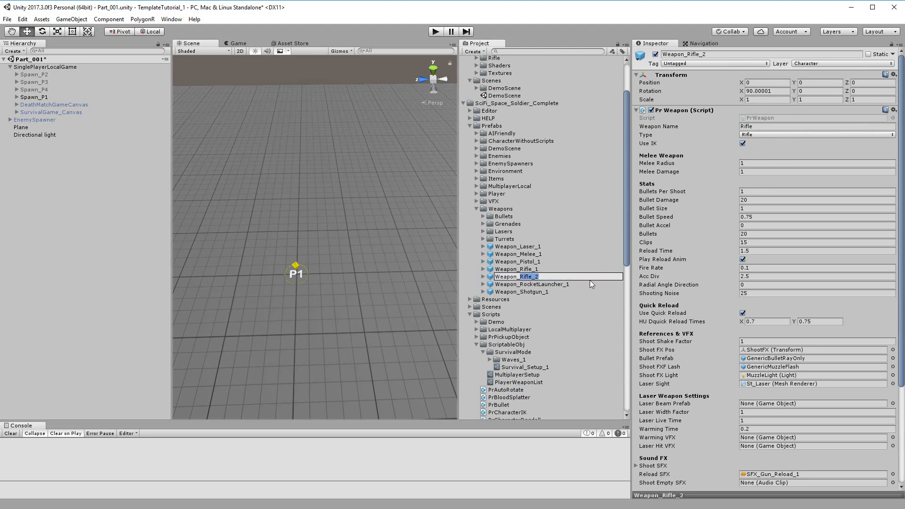
click(591, 279)
text(_Faster)
key(Return)
- Add Weapon_Rifle_2_Faster to the Weapons list of PlayerWeaponList, and display the new rifle prefab's settings
scroll(566, 278, down, 3)
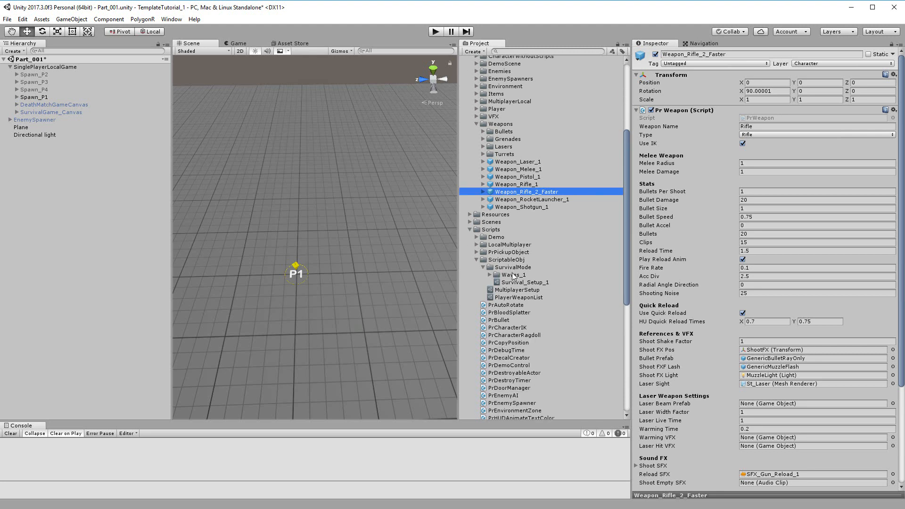
click(518, 297)
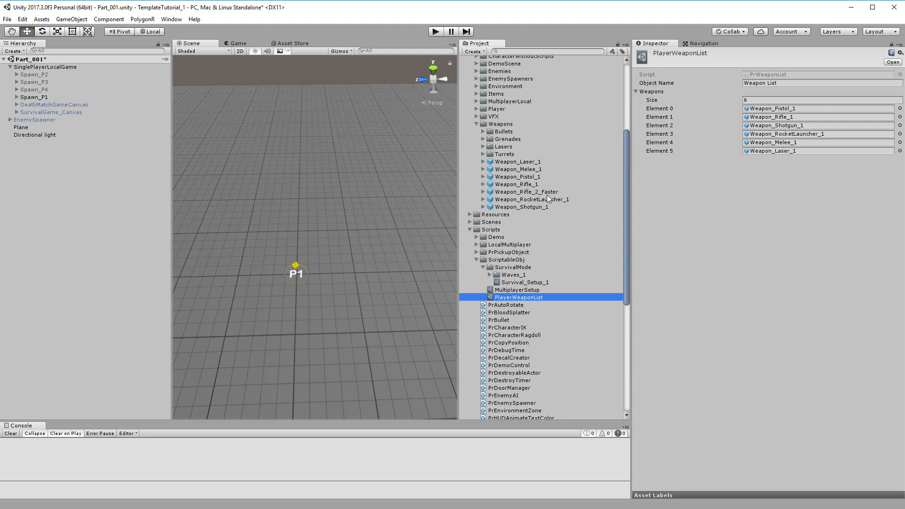
drag(544, 194, 674, 91)
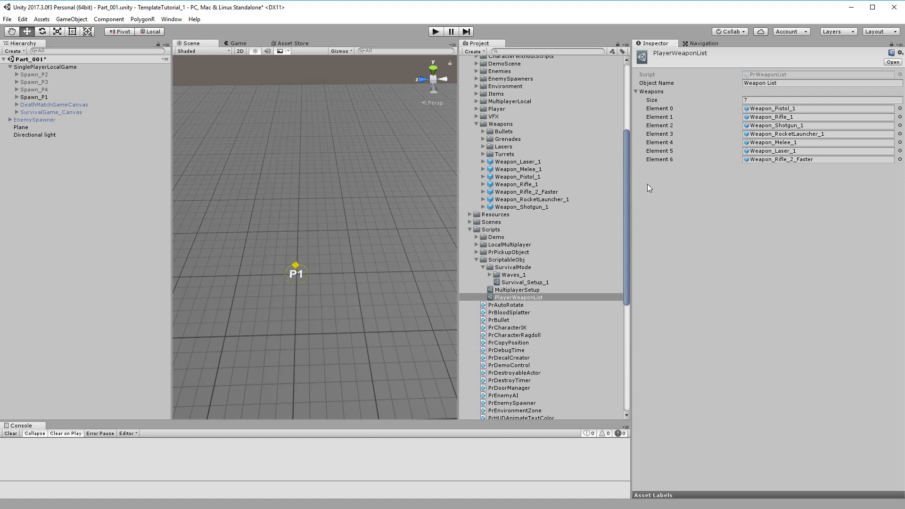
click(561, 190)
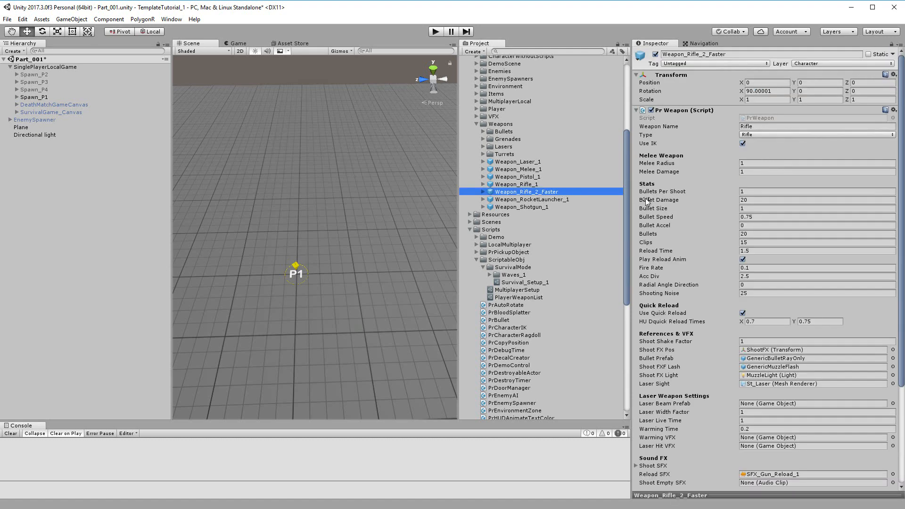
- Reduce the Weapons list of the PlayerWeaponList asset to size 6, dropping the Weapon_Rifle_2_Faster entry
click(526, 298)
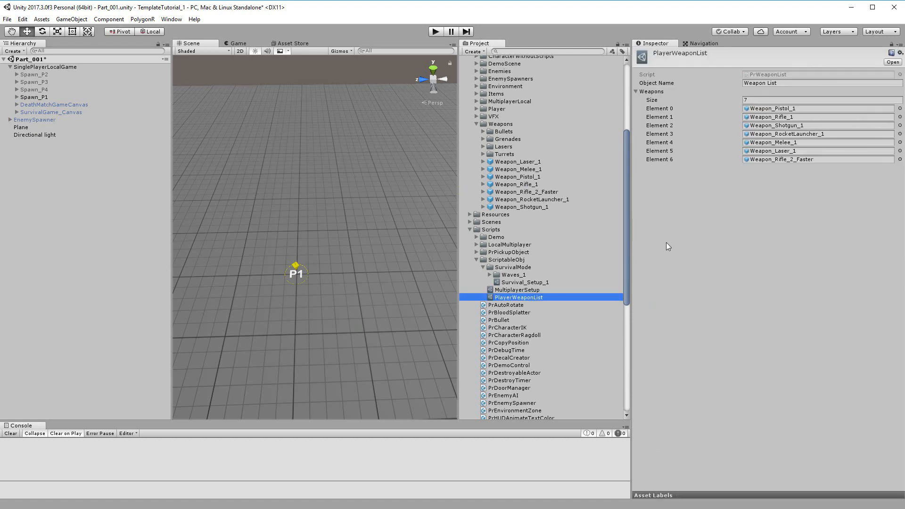
click(820, 160)
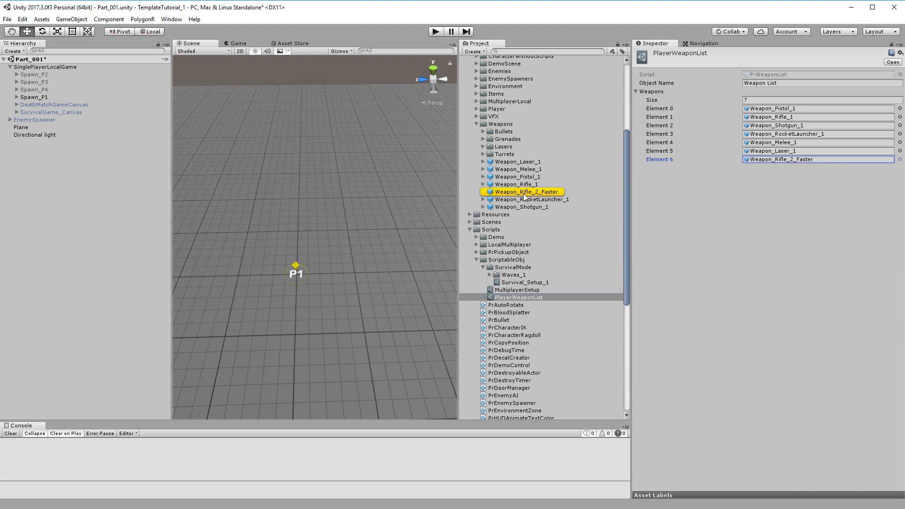
click(766, 99)
text(6)
key(Return)
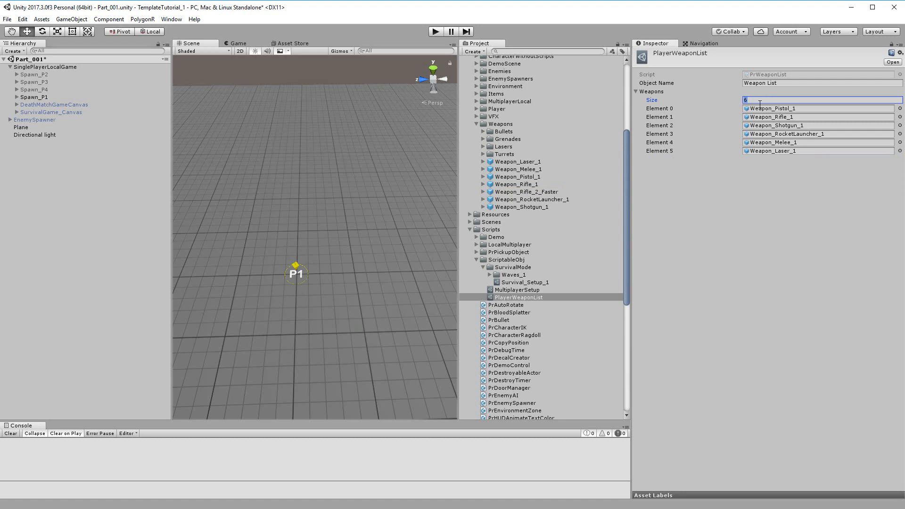
- Delete the Weapon_Rifle_2_Faster prefab from the Weapons folder
click(560, 191)
key(Delete)
key(Return)
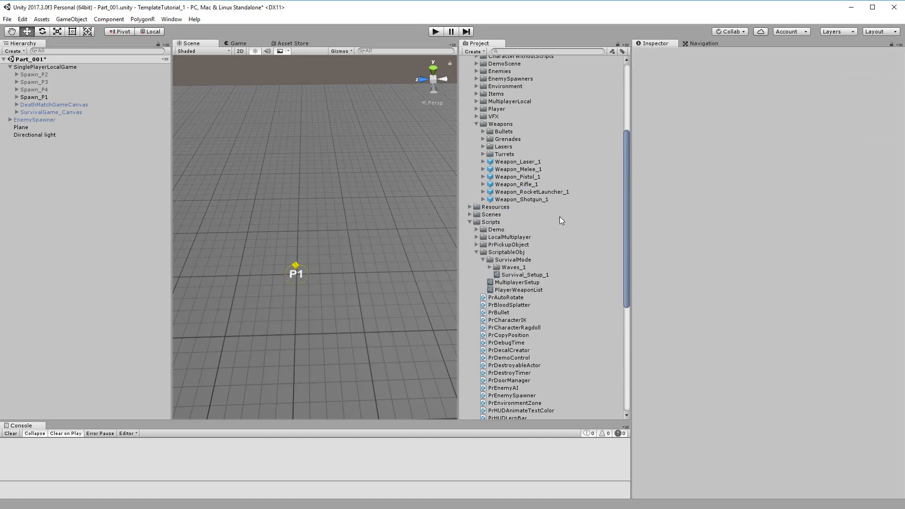
- Review the Weapons settings of the Pr Top Down Char Inventory script on the Player under NPC_Mech_Root
scroll(536, 182, down, 8)
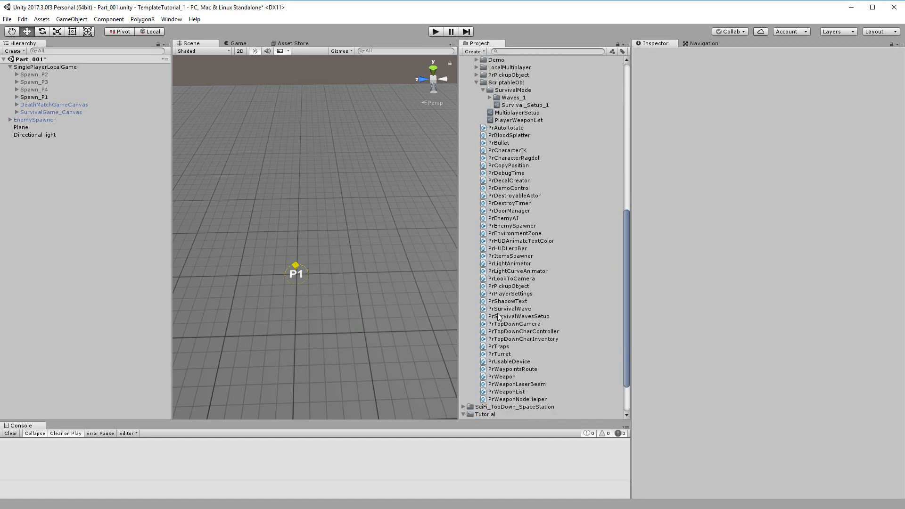
click(505, 407)
scroll(755, 224, down, 4)
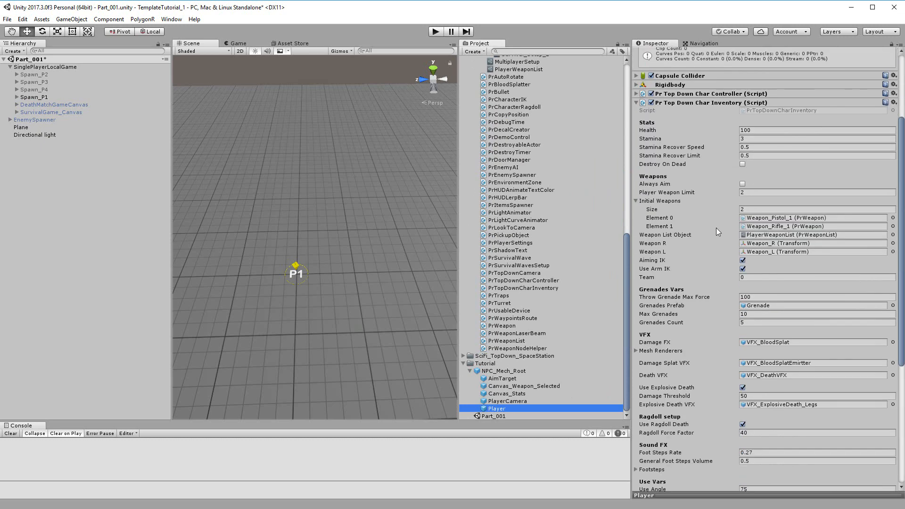
scroll(713, 222, down, 1)
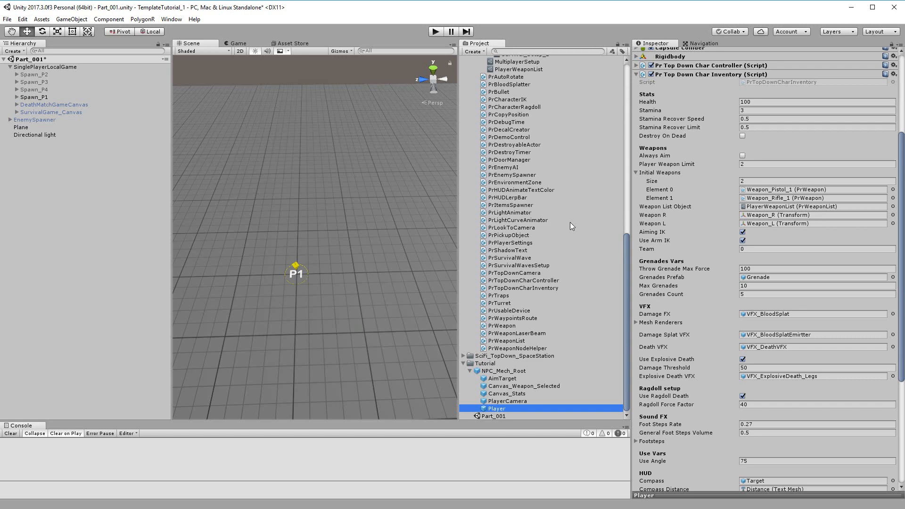
- Place the Weapon_Rifle_1 prefab in the scene next to the P1 spawn and get a close view of it
scroll(532, 171, up, 10)
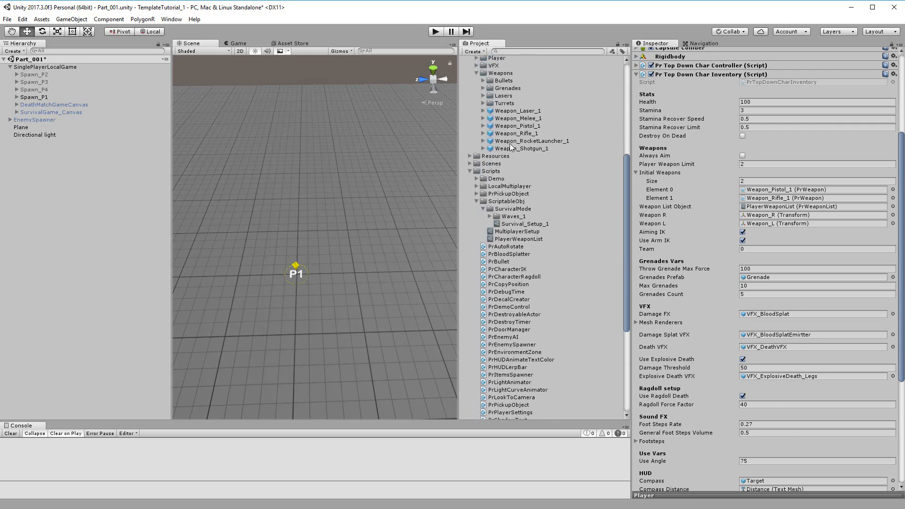
click(507, 168)
click(507, 182)
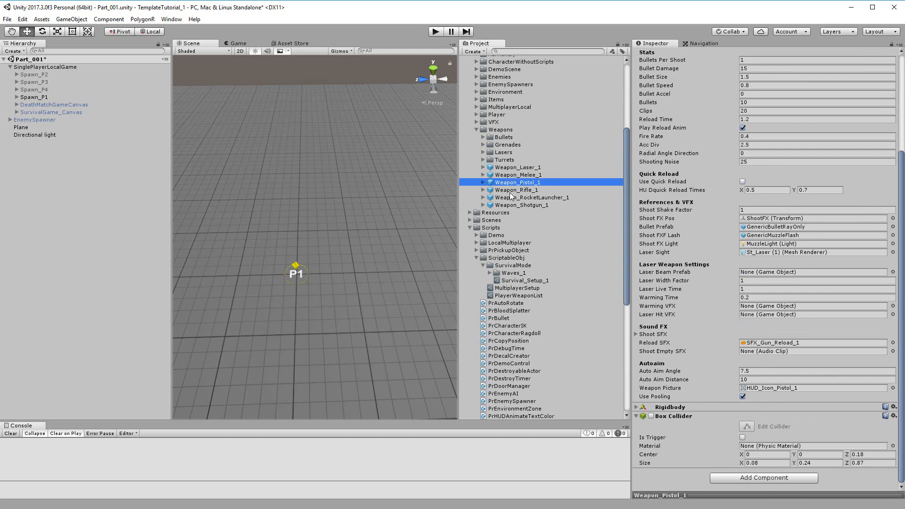
drag(524, 190, 333, 265)
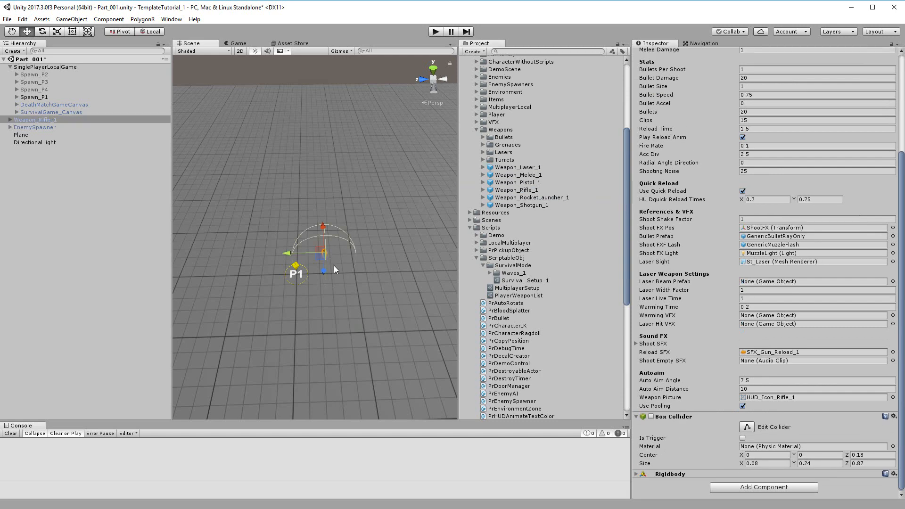
scroll(330, 273, up, 5)
alt+drag(330, 307, 273, 157)
key(e)
- Expand Weapon_Rifle_1 in the scene hierarchy and examine its ArmIK node on the rifle from several angles
click(11, 121)
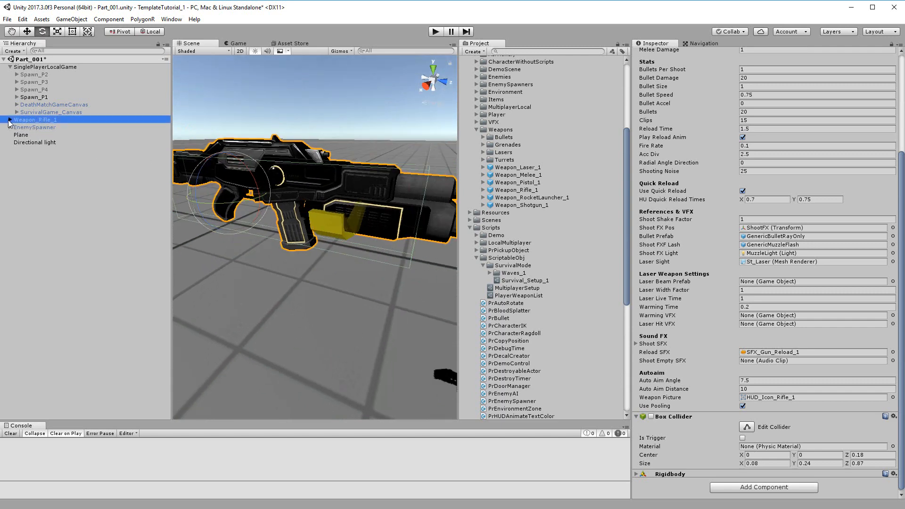
click(10, 119)
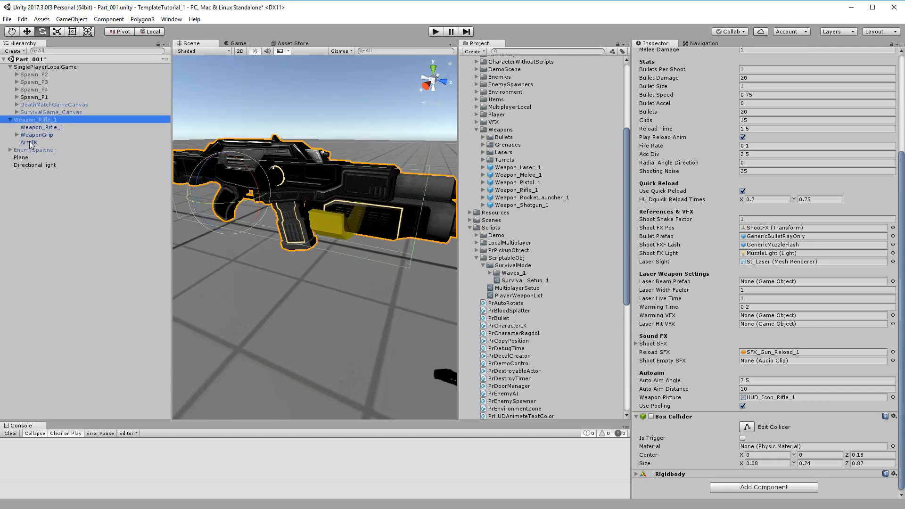
click(28, 142)
alt+drag(376, 221, 356, 242)
alt+right_drag(356, 241, 389, 291)
alt+drag(389, 291, 273, 327)
alt+right_drag(273, 328, 386, 278)
alt+drag(386, 278, 172, 182)
key(e)
key(w)
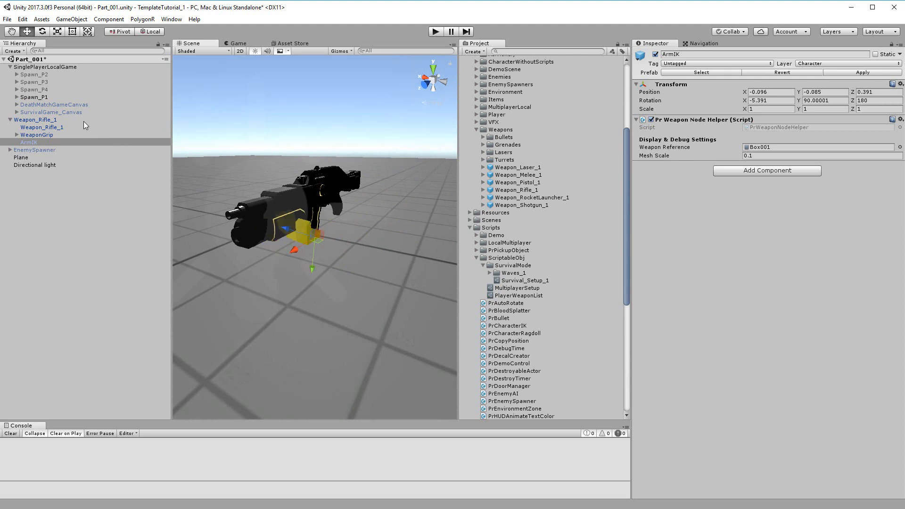
- Delete the Weapon_Rifle_1 instance from the scene and display the Player's settings again
click(83, 121)
key(Delete)
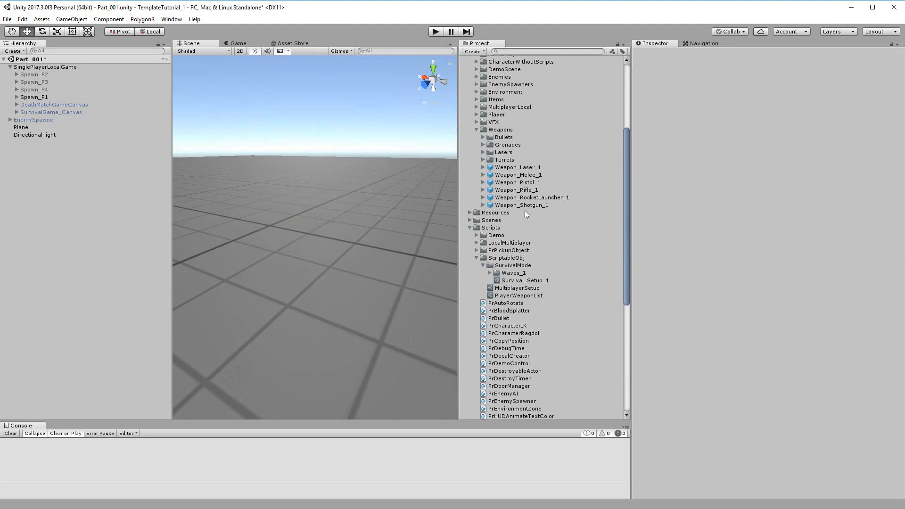
scroll(525, 211, down, 10)
click(498, 408)
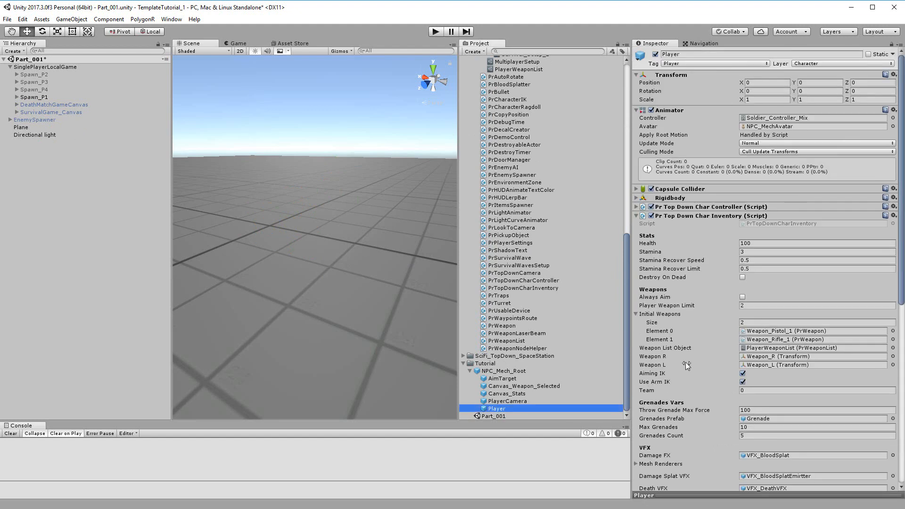
- Review the Player's Grenades Vars, locating the assigned Grenade prefab and checking Max Grenades and Grenades Count
scroll(678, 330, down, 3)
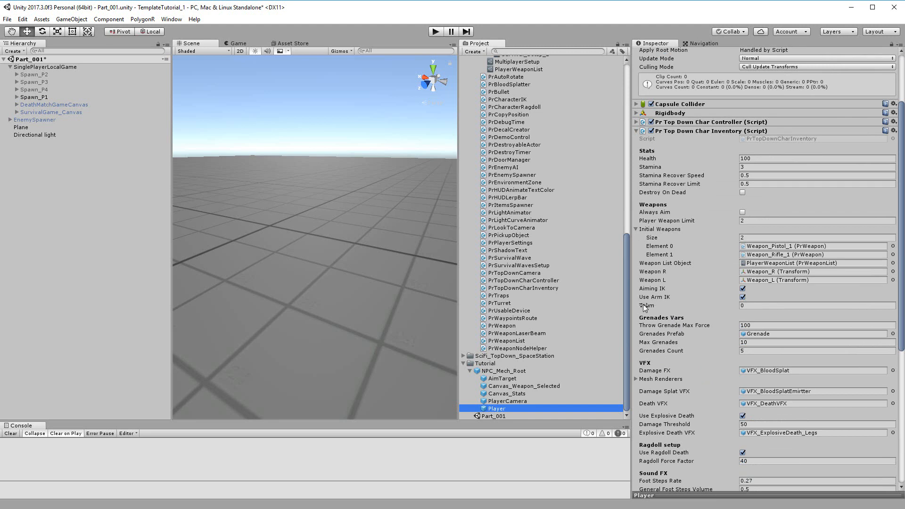
scroll(677, 304, down, 3)
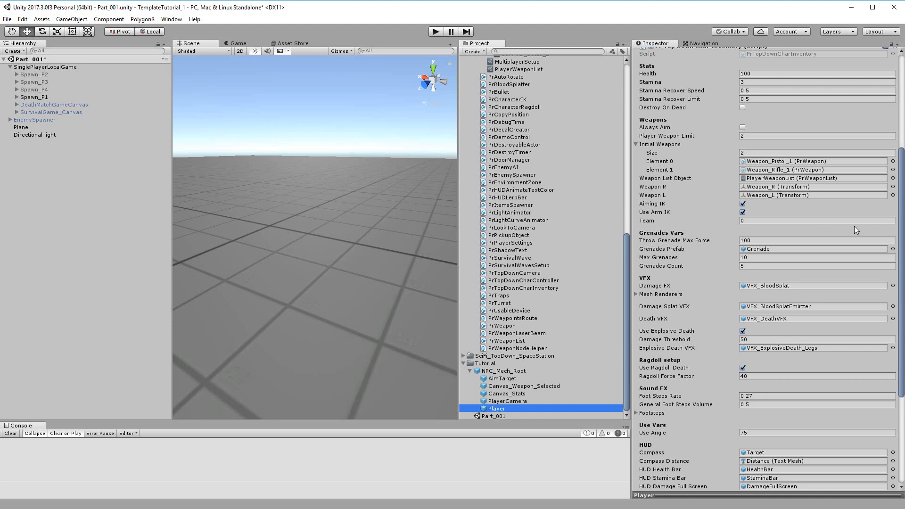
scroll(712, 253, down, 2)
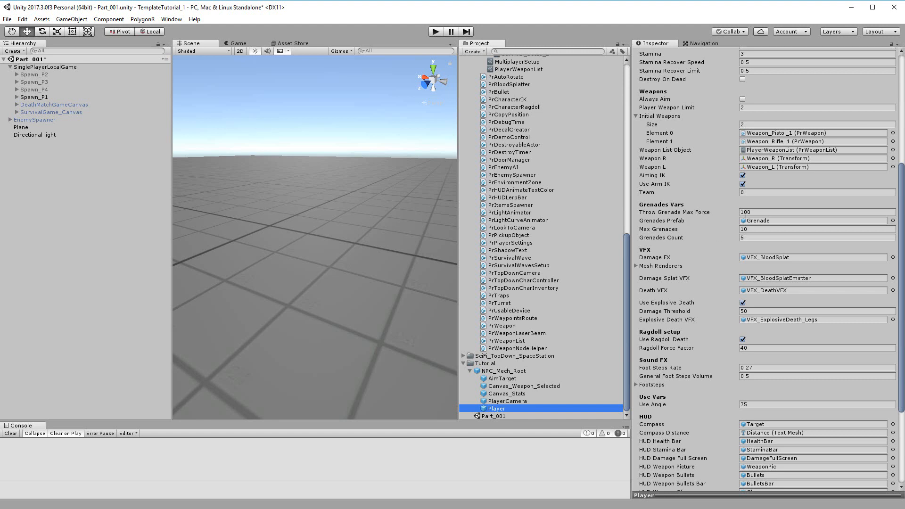
click(779, 221)
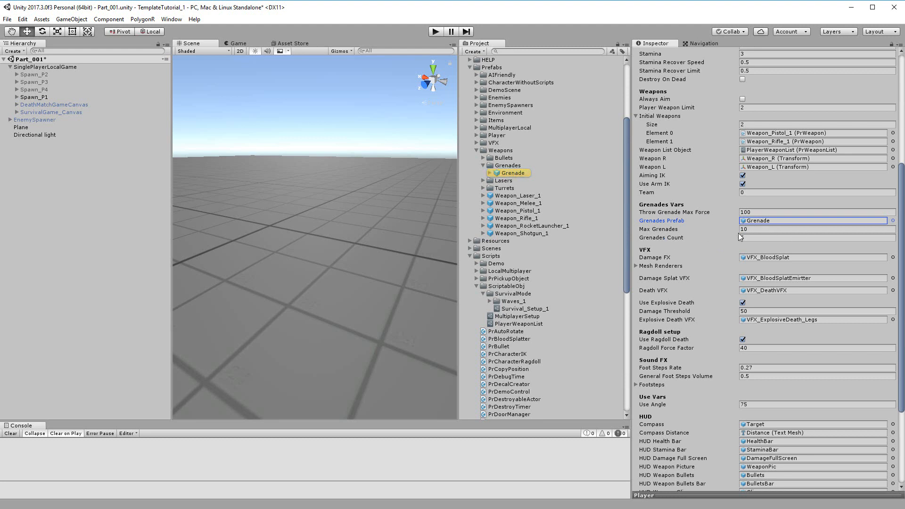
click(758, 230)
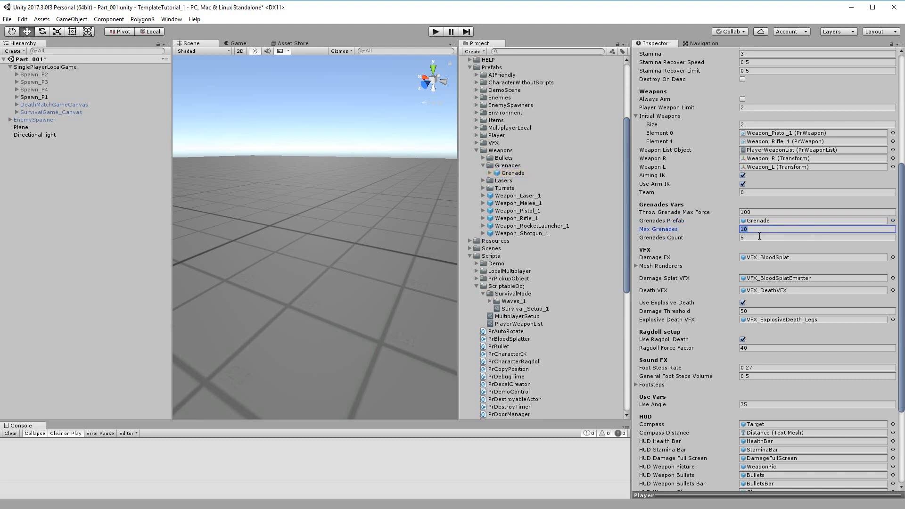
click(760, 238)
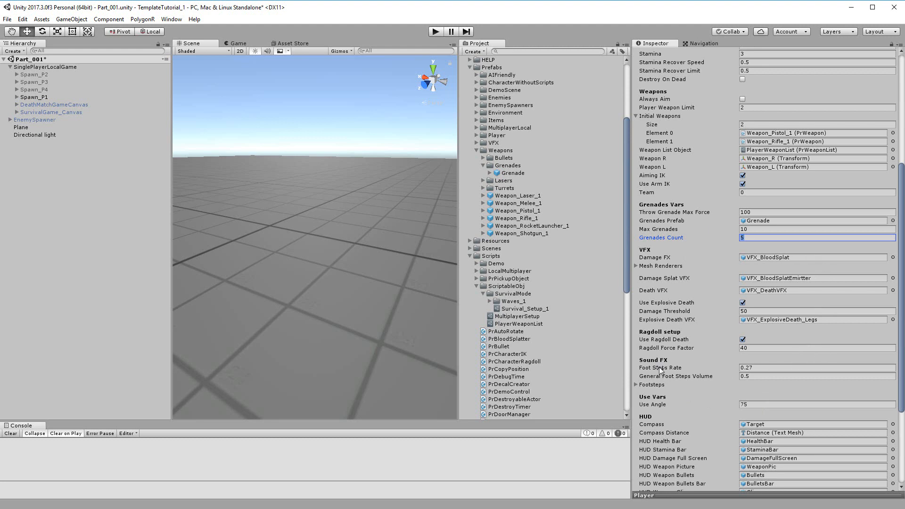
- Locate the Player's Damage FX and Damage Splat VFX prefabs, and inspect VFX_BloodSplatEmirtter in the HitFX folder
click(777, 258)
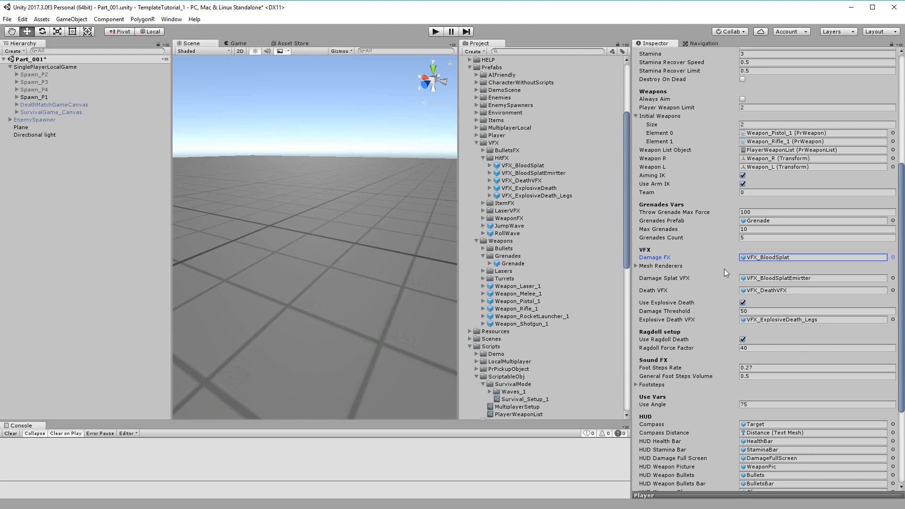
click(766, 279)
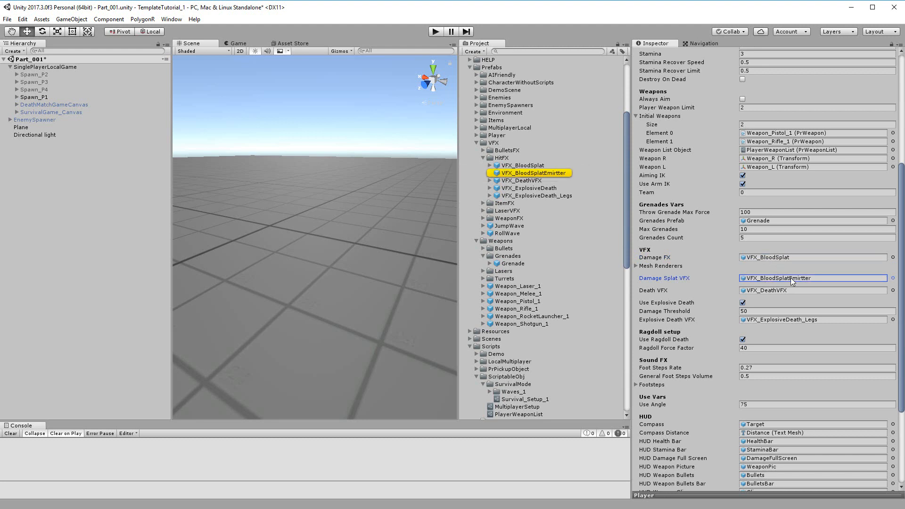
click(490, 173)
click(504, 173)
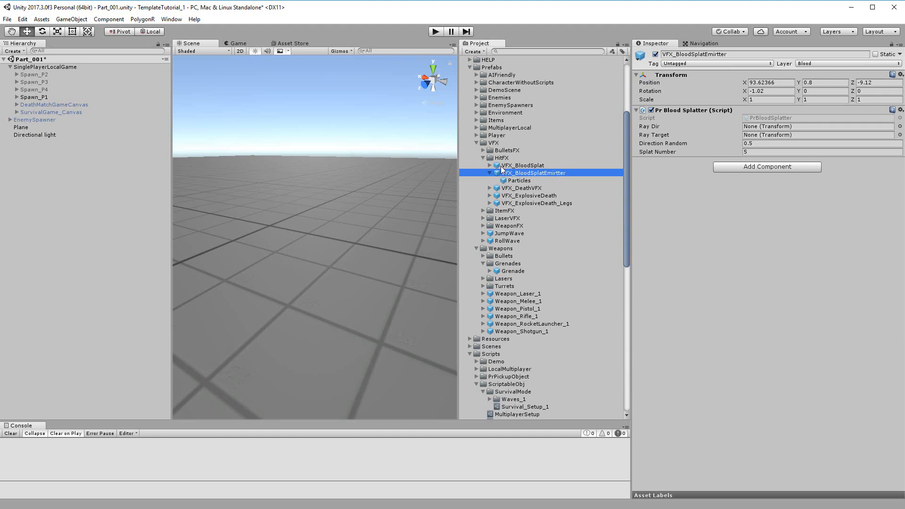
click(490, 173)
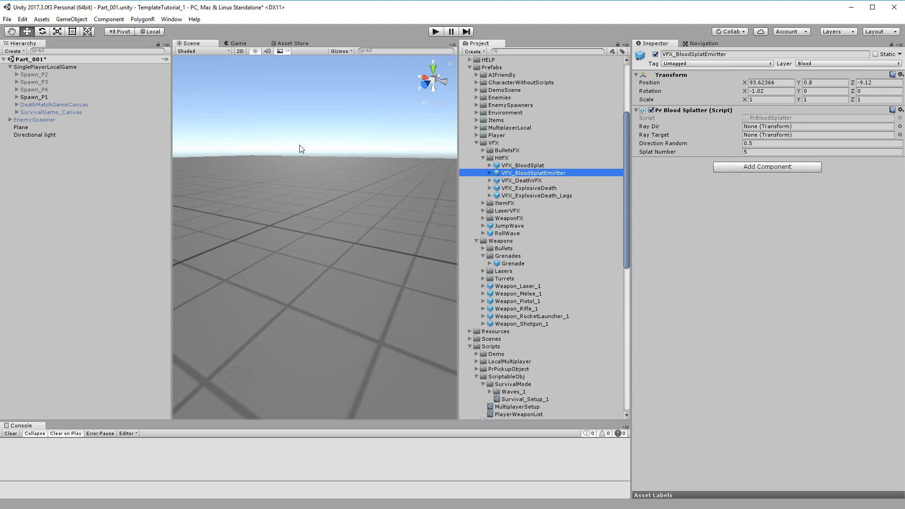
- Return to the Player's VFX settings, check the Damage Threshold, and locate the prefab assigned as Explosive Death VFX
scroll(504, 287, down, 10)
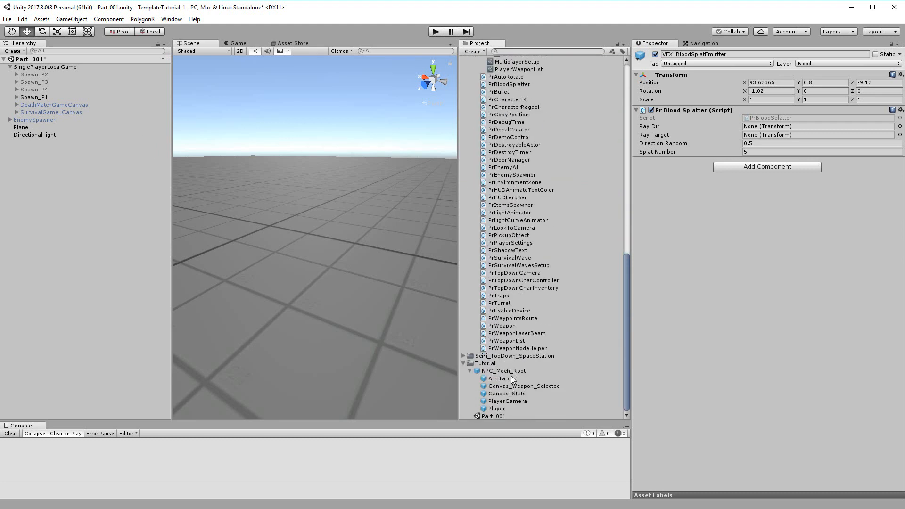
click(500, 409)
scroll(728, 285, down, 3)
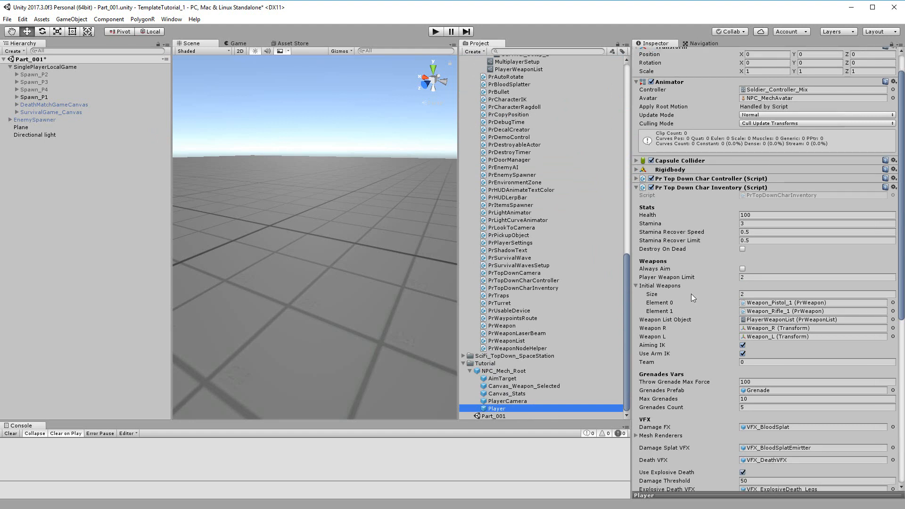
scroll(746, 304, down, 3)
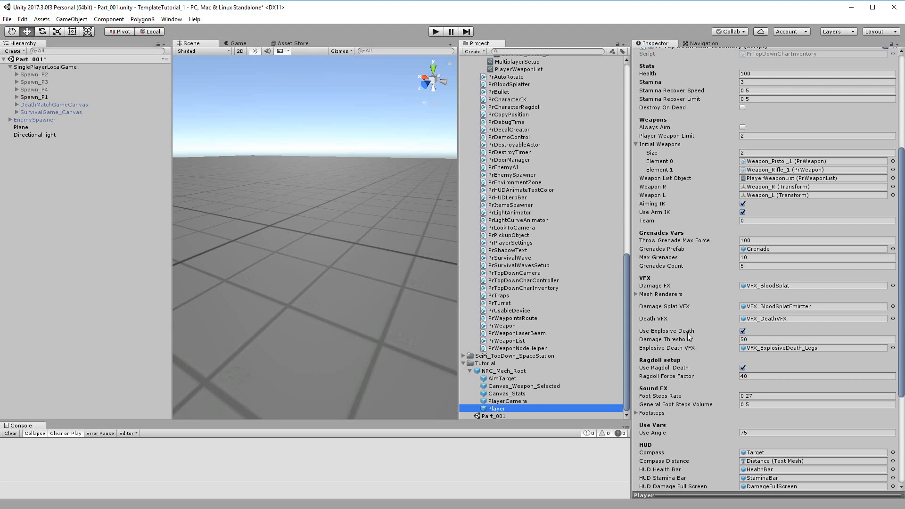
click(758, 336)
click(758, 339)
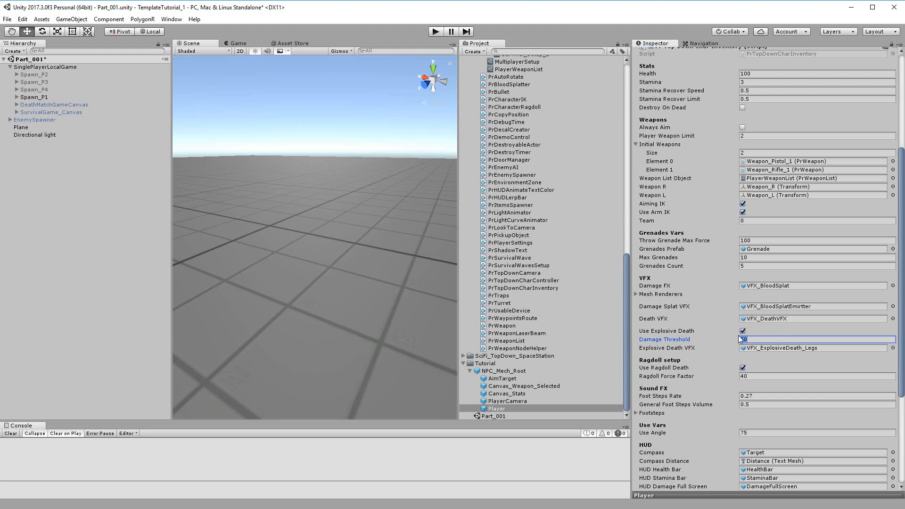
click(765, 346)
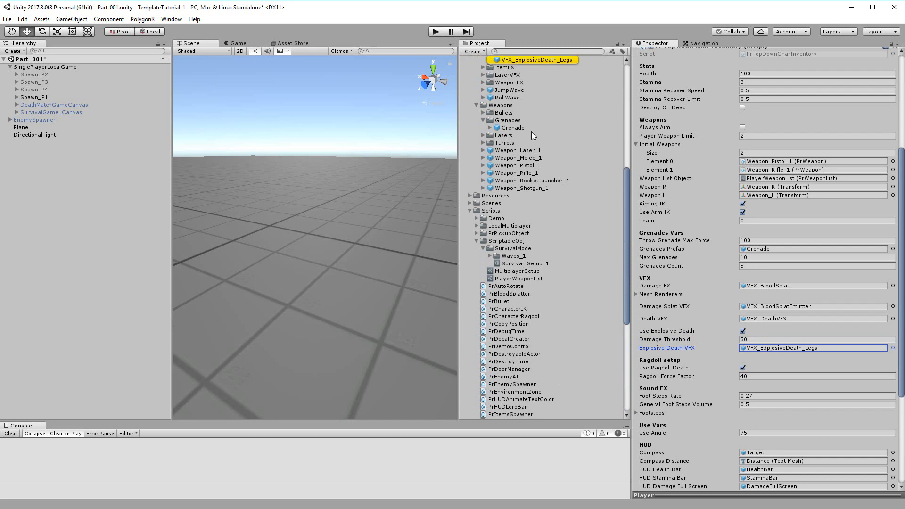
- Place the VFX_ExplosiveDeath_Legs prefab in the scene and examine the legs model and its components
scroll(532, 127, up, 3)
drag(538, 117, 356, 276)
alt+right_drag(356, 276, 283, 141)
mouse_move(283, 142)
alt+mouse_down()
mouse_move(358, 136)
mouse_move(277, 115)
alt+mouse_up()
alt+right_drag(277, 115, 285, 200)
mouse_move(284, 200)
alt+mouse_down()
mouse_move(338, 175)
mouse_move(236, 158)
mouse_move(302, 167)
mouse_move(245, 174)
mouse_move(264, 203)
mouse_move(360, 182)
mouse_move(245, 188)
alt+mouse_up()
alt+right_drag(245, 188, 348, 278)
alt+drag(347, 279, 465, 236)
alt+right_drag(465, 236, 662, 218)
alt+drag(663, 218, 323, 245)
scroll(323, 245, down, 3)
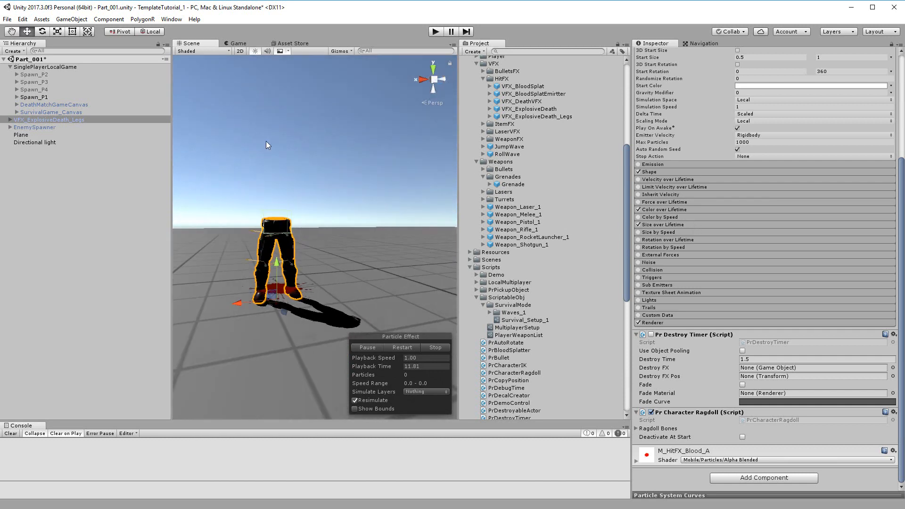
- Delete the VFX_ExplosiveDeath_Legs instance from the scene
click(135, 164)
click(84, 119)
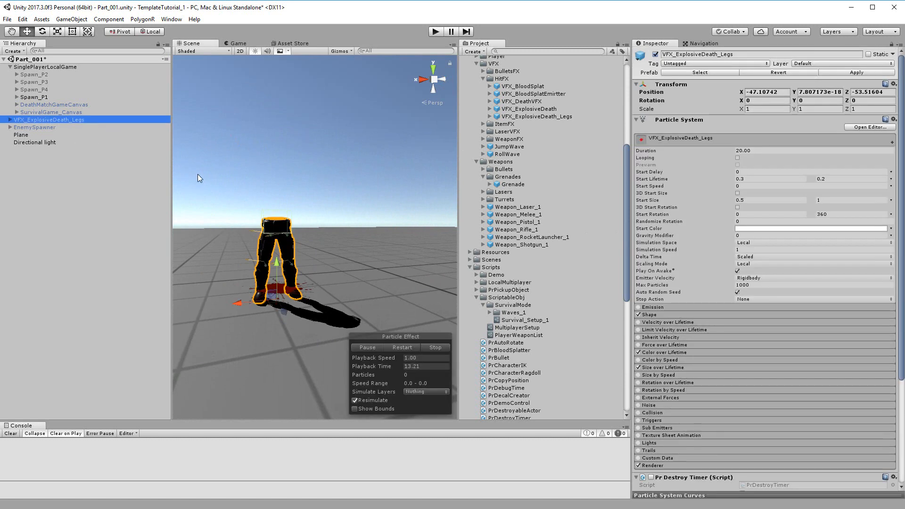
key(Delete)
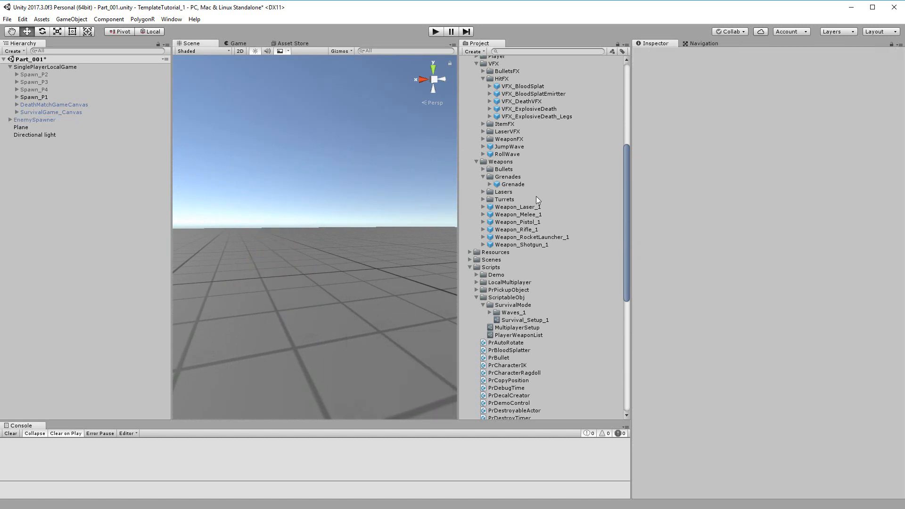
- Return to the Player prefab in the Tutorial folder and review its Explosive Death and Ragdoll setup options
scroll(539, 185, up, 3)
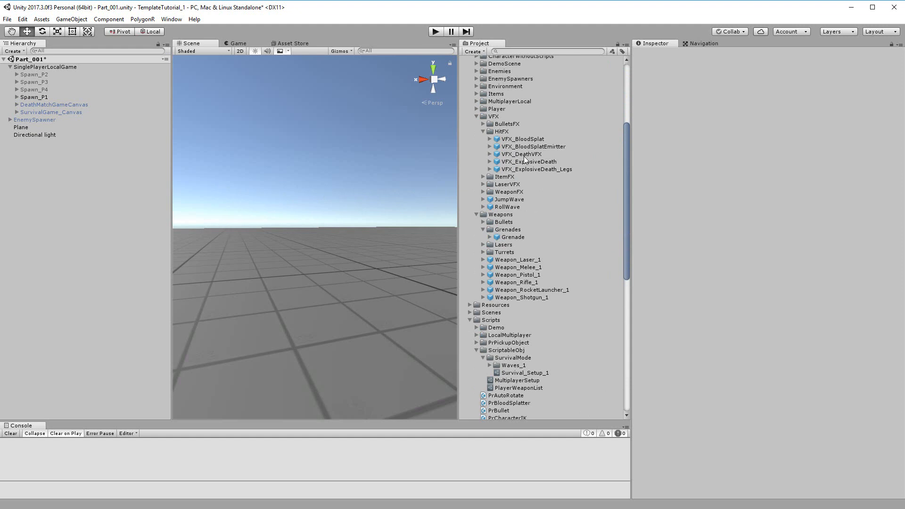
scroll(542, 170, up, 3)
scroll(547, 202, down, 15)
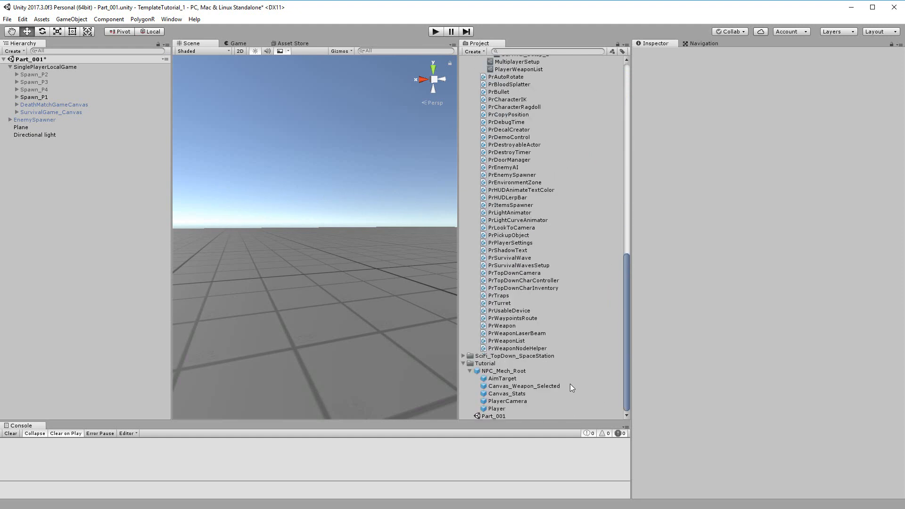
click(524, 402)
click(524, 408)
scroll(698, 277, down, 10)
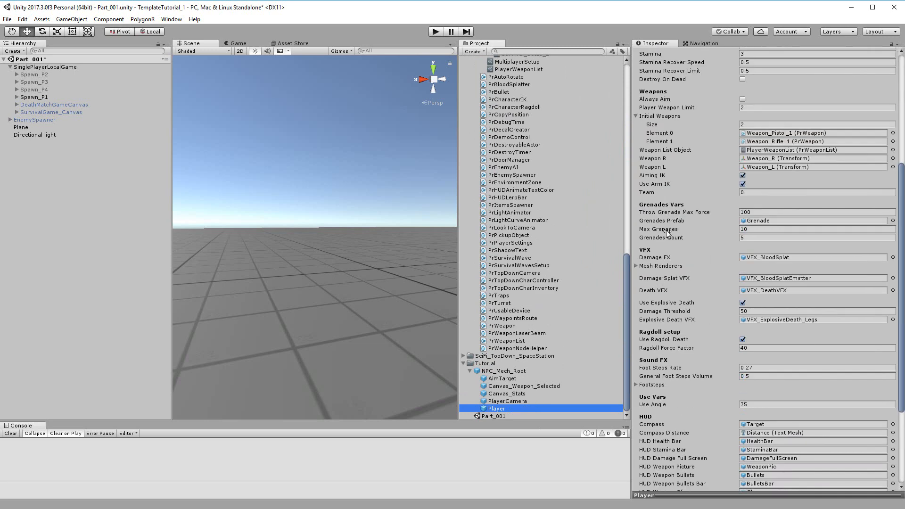
scroll(672, 229, down, 3)
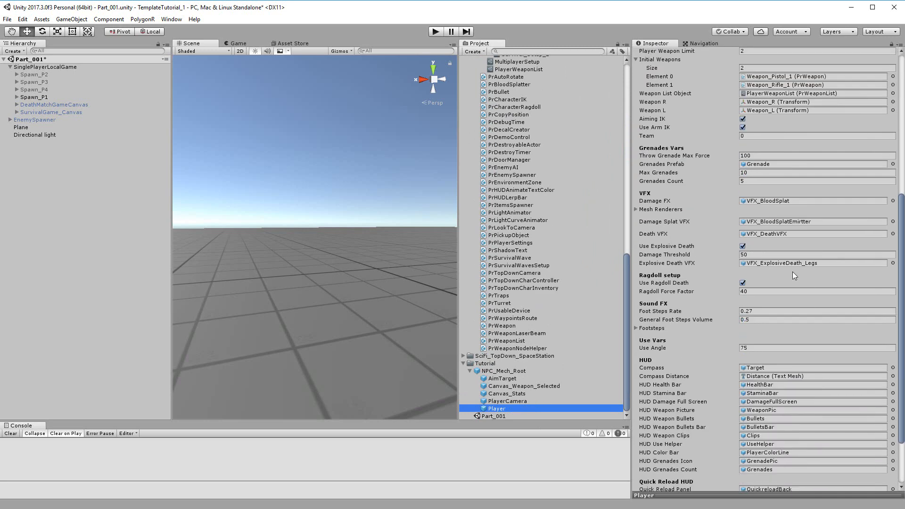
click(742, 246)
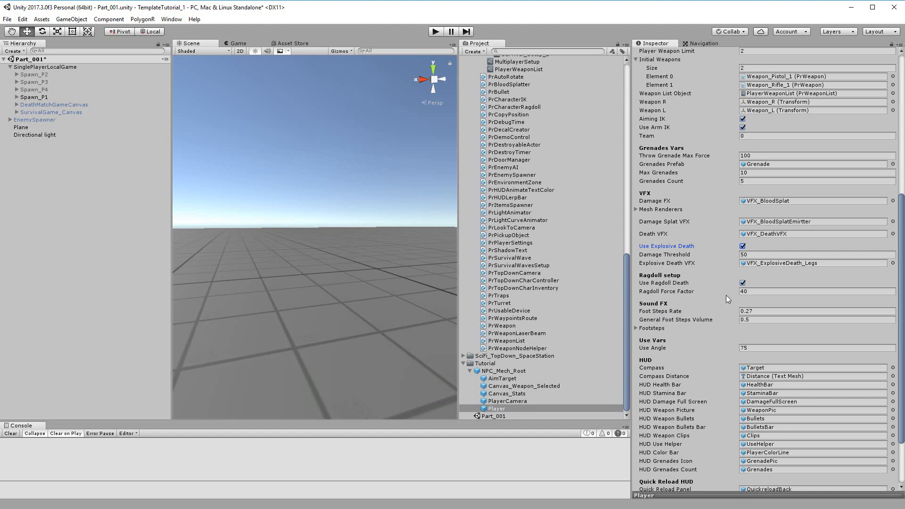
- Review the Player's Sound FX settings and examine the clips in the Footsteps list
scroll(672, 283, down, 5)
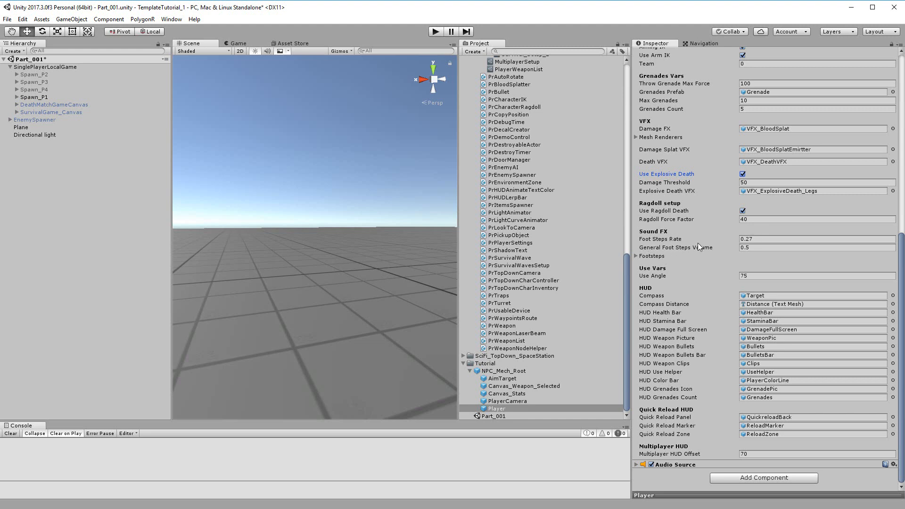
click(636, 254)
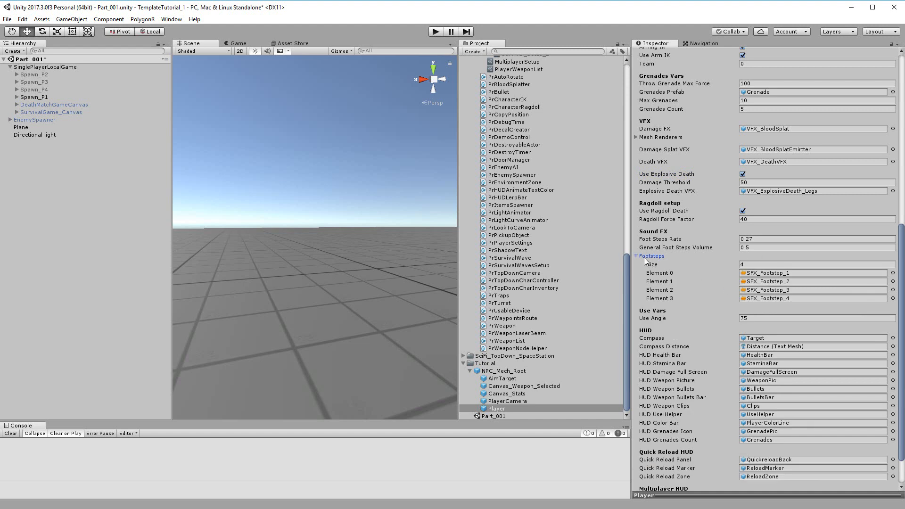
click(637, 256)
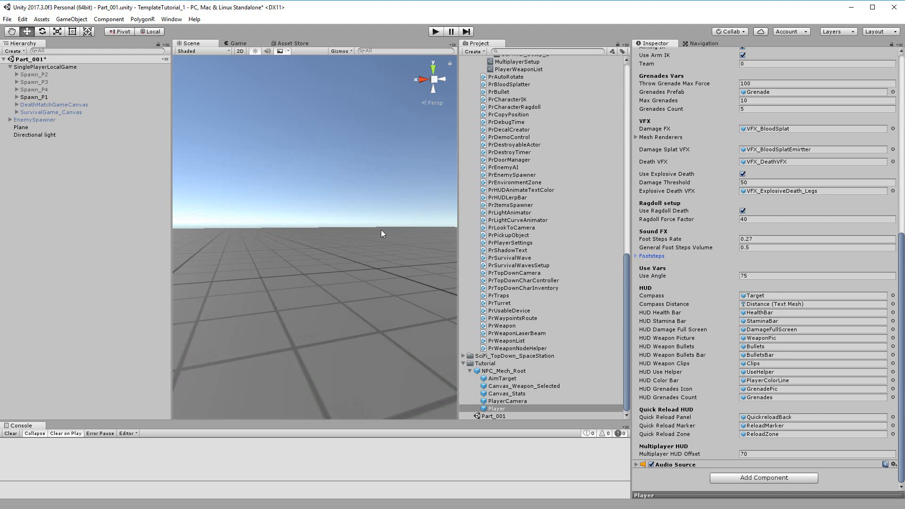
- Place an instance of the NPC_Mech_Root prefab on the ground near the P1 spawn point
key(s)
right_drag(339, 306, 295, 227)
mouse_move(295, 227)
alt+mouse_down()
mouse_move(341, 315)
mouse_move(231, 240)
mouse_move(222, 196)
mouse_move(159, 189)
mouse_move(283, 238)
mouse_move(250, 191)
alt+mouse_up()
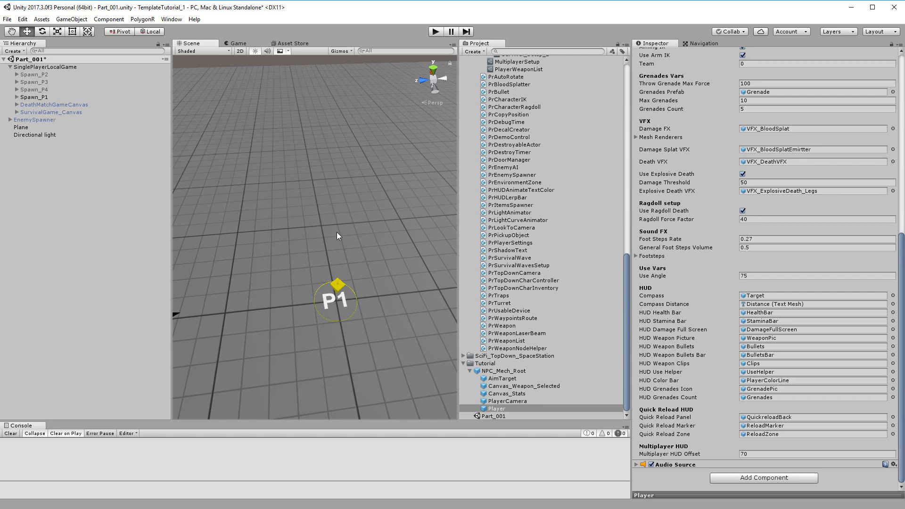
mouse_move(337, 232)
alt+mouse_down()
mouse_move(306, 192)
mouse_move(263, 192)
mouse_move(334, 282)
mouse_move(317, 235)
alt+mouse_up()
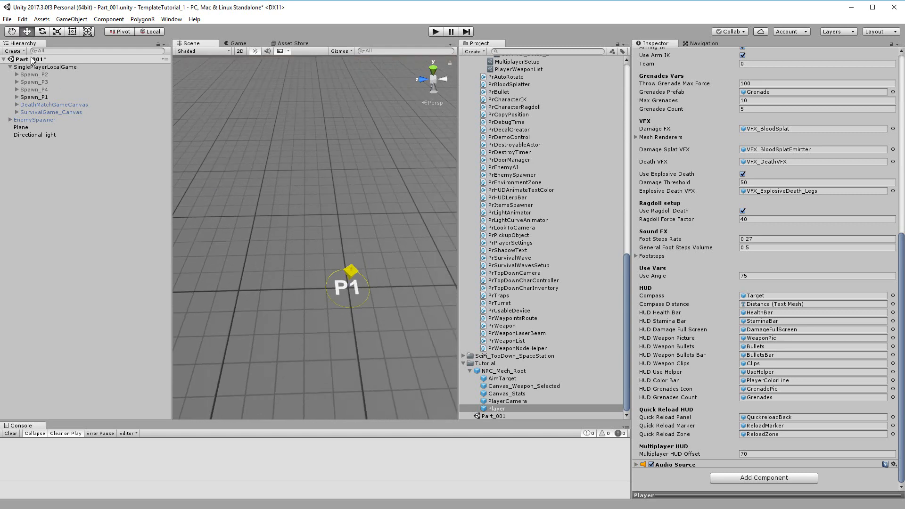
click(502, 372)
drag(503, 371, 262, 288)
scroll(266, 295, up, 5)
middle_drag(269, 300, 334, 253)
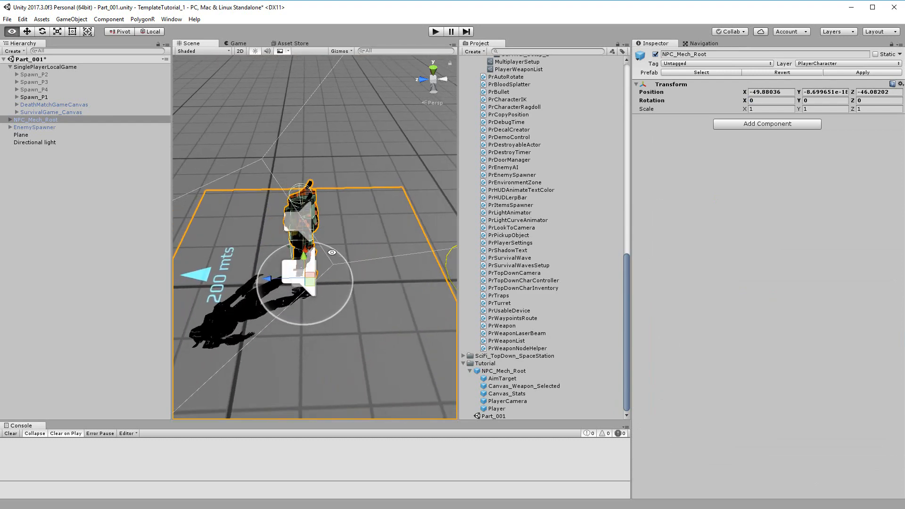
alt+drag(333, 253, 436, 297)
middle_drag(380, 304, 358, 270)
alt+right_drag(358, 270, 357, 269)
alt+drag(357, 269, 358, 239)
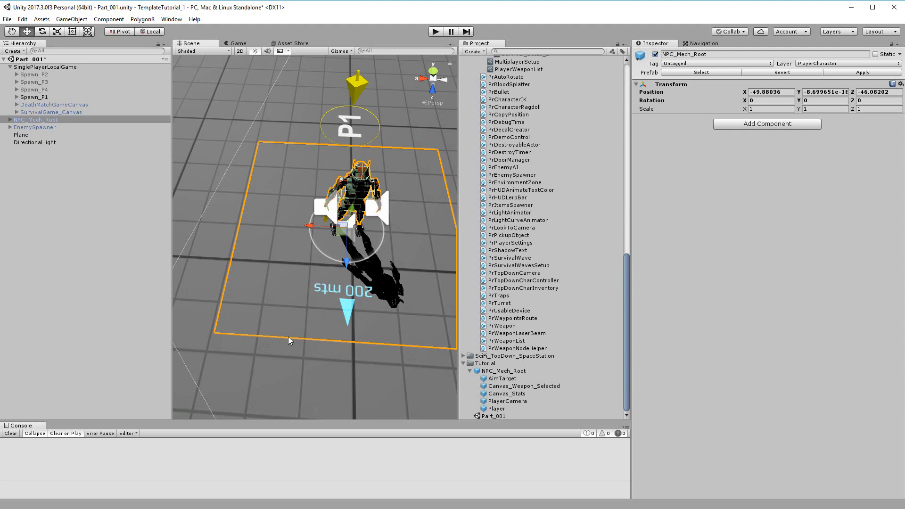
- Create a cube and place it on the ground in front of the character, at about X -50.07, Z -43.57
click(71, 19)
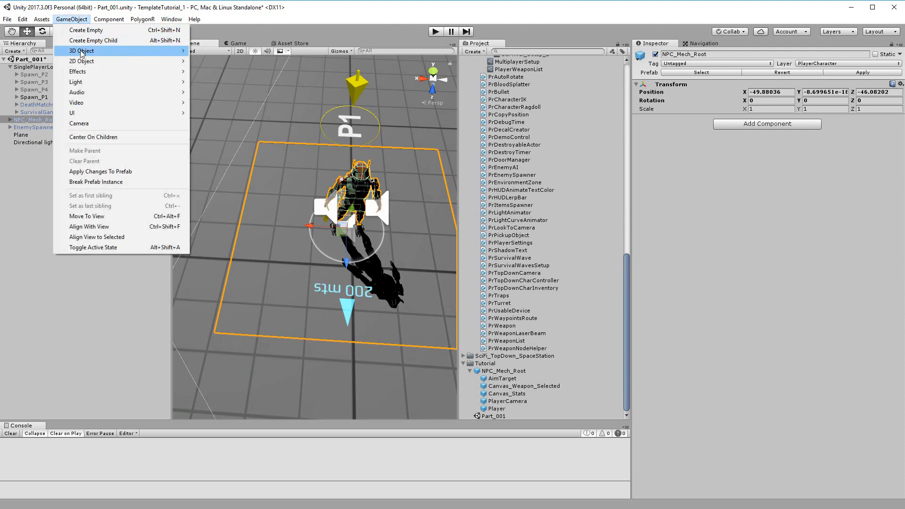
mouse_move(83, 53)
click(217, 52)
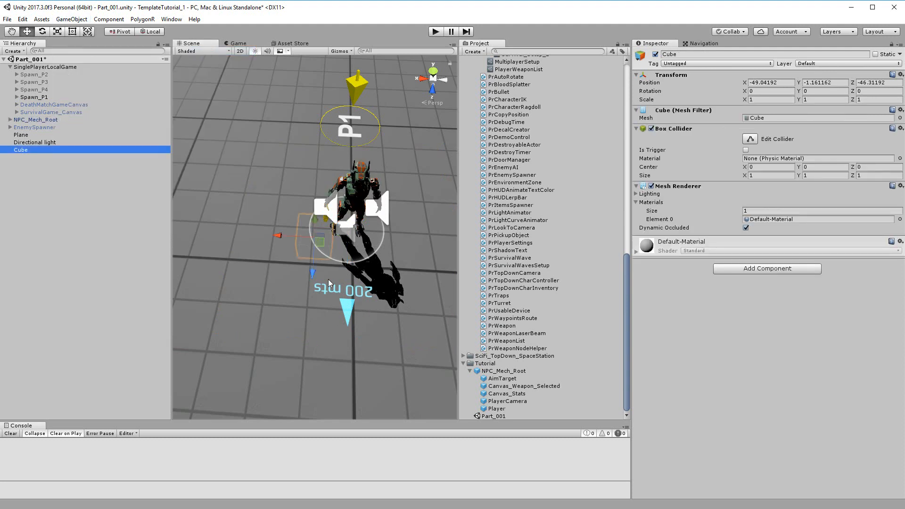
drag(323, 243, 426, 230)
alt+drag(426, 231, 263, 216)
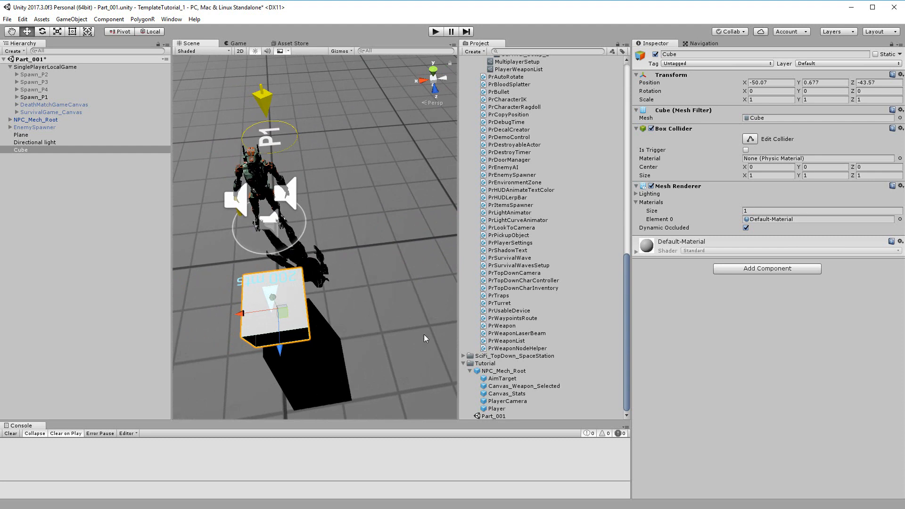
- Rotate NPC_Mech_Root to about 88 degrees on the Y axis so the character stands sideways to the cube
click(262, 187)
key(e)
drag(292, 250, 195, 278)
middle_drag(258, 257, 296, 252)
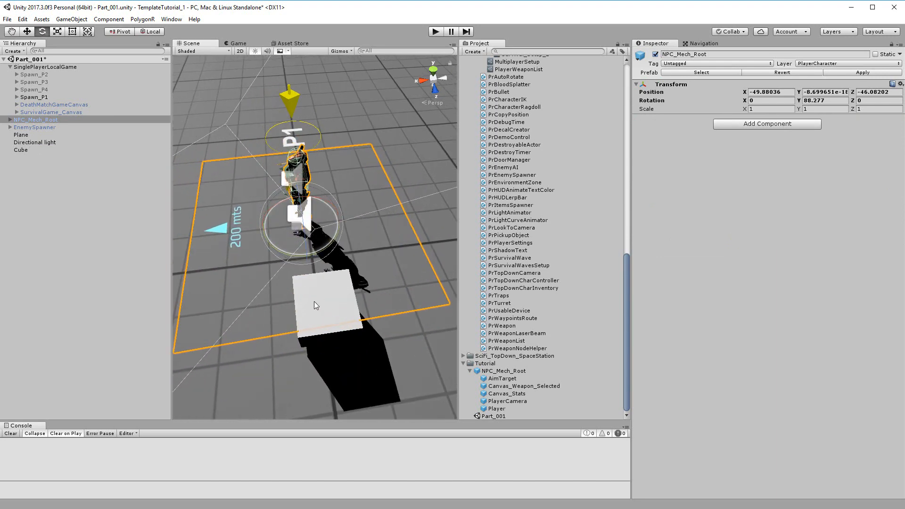
- Expand NPC_Mech_Root in the scene and set the Player prefab's Use Angle to 360
click(25, 119)
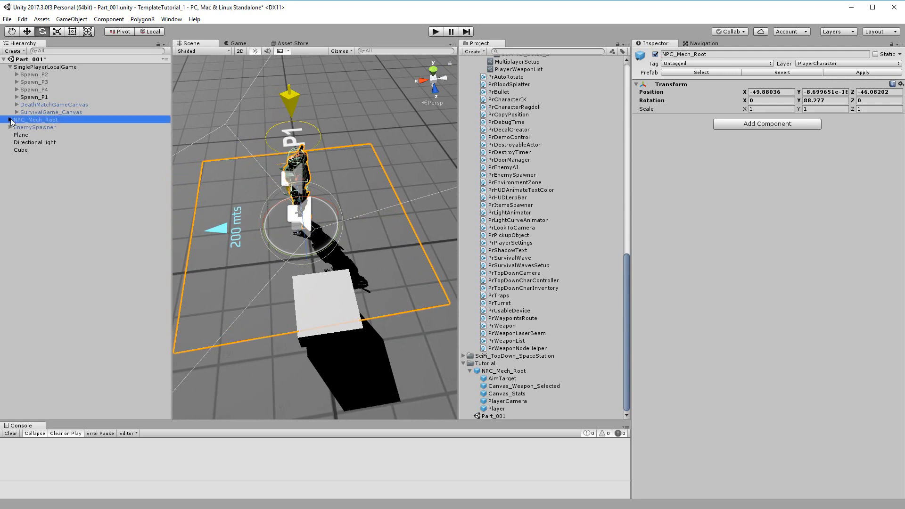
key(Right)
click(505, 408)
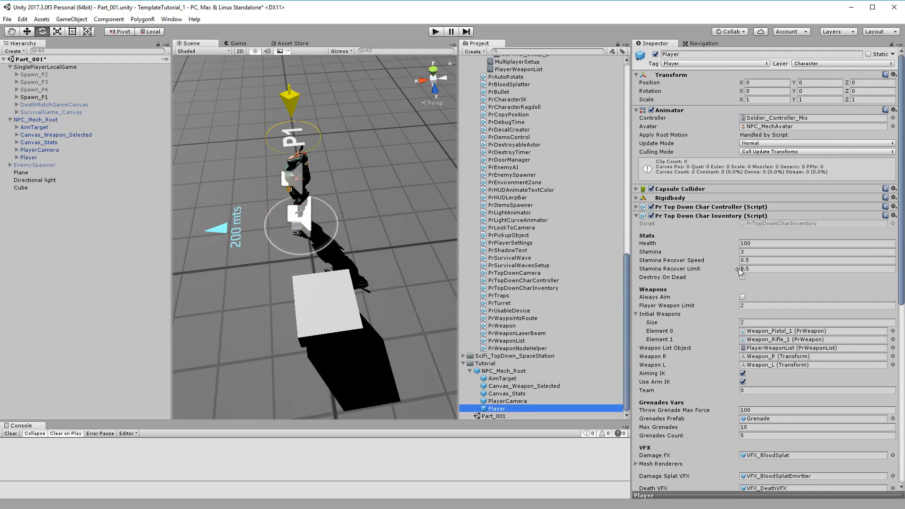
scroll(735, 271, down, 10)
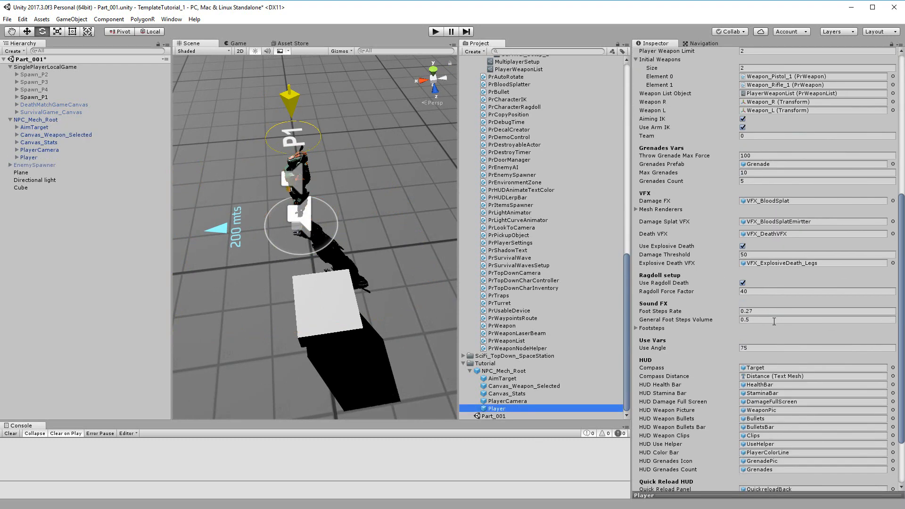
click(764, 347)
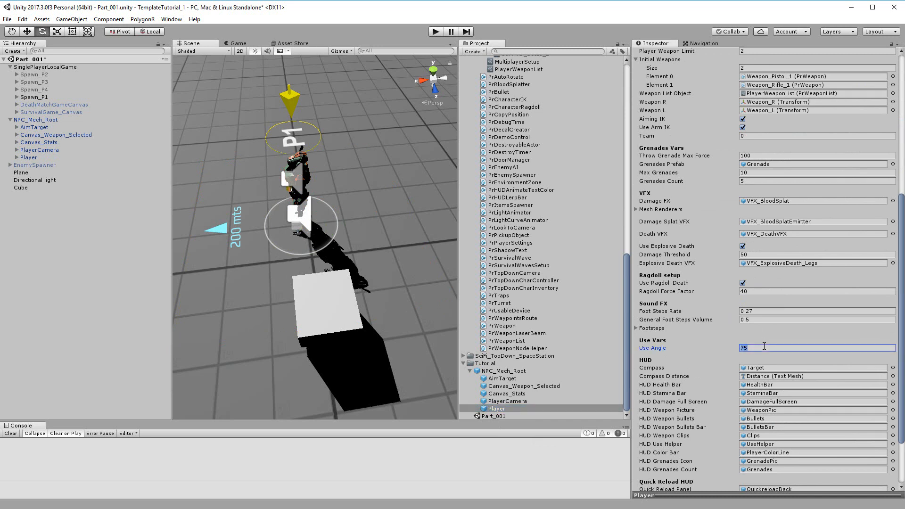
text(360)
key(Return)
- Rotate NPC_Mech_Root to about 178 degrees on the Y axis so the character faces away from the cube
click(40, 157)
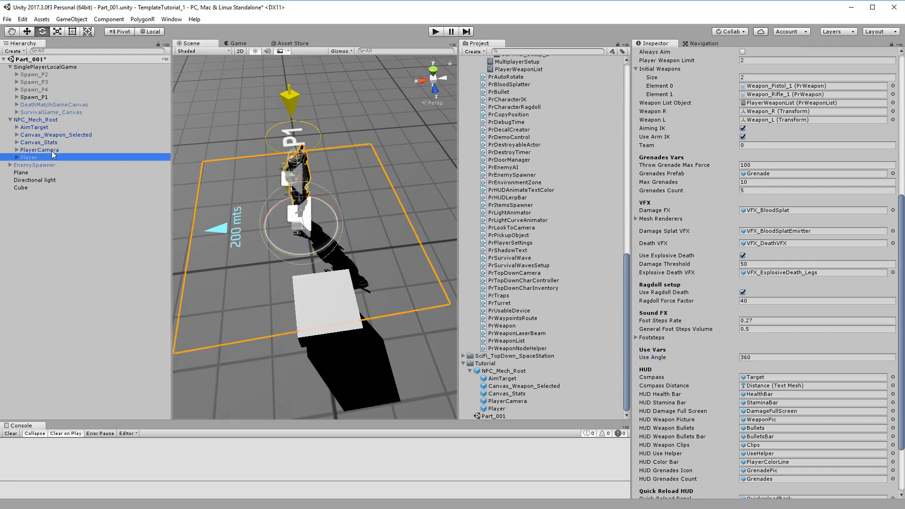
click(60, 119)
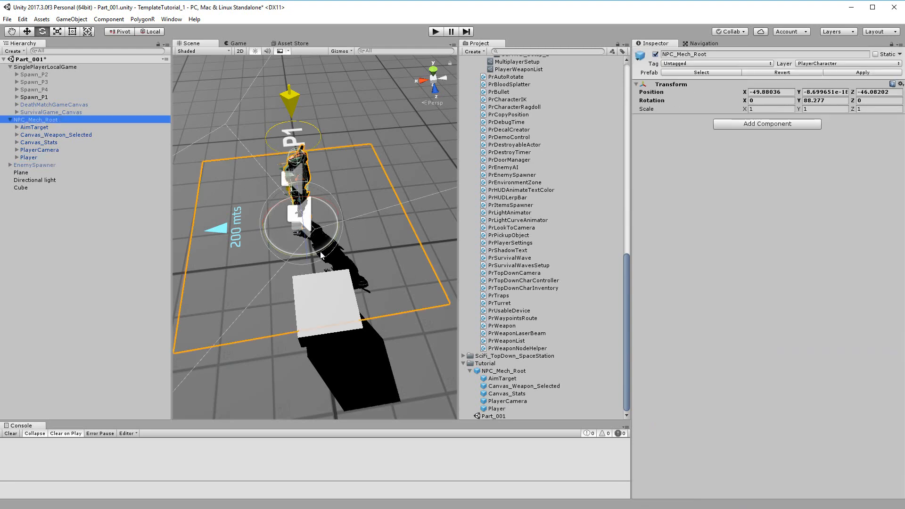
drag(322, 255, 347, 272)
alt+scroll(347, 287, up, 5)
scroll(355, 330, down, 5)
scroll(354, 359, up, 5)
scroll(354, 359, down, 5)
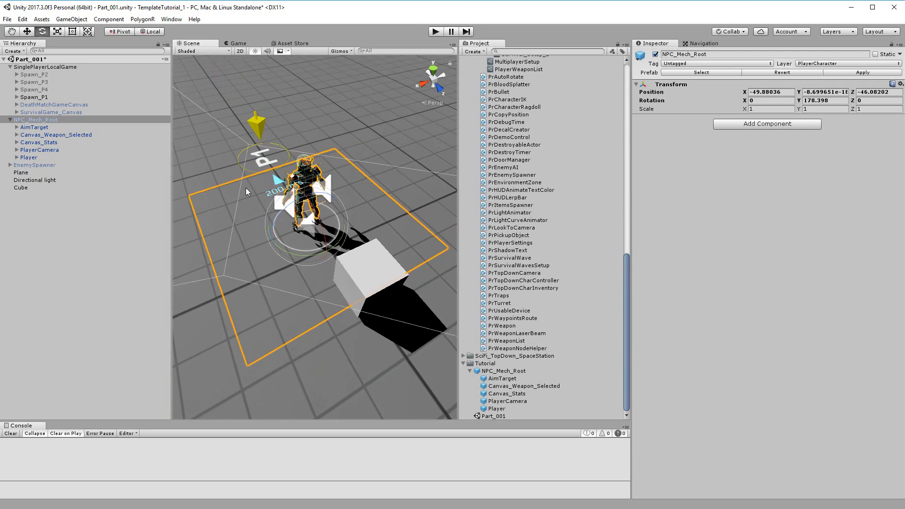
- Set the Use Angle of the Player instance in the scene to 45
click(65, 158)
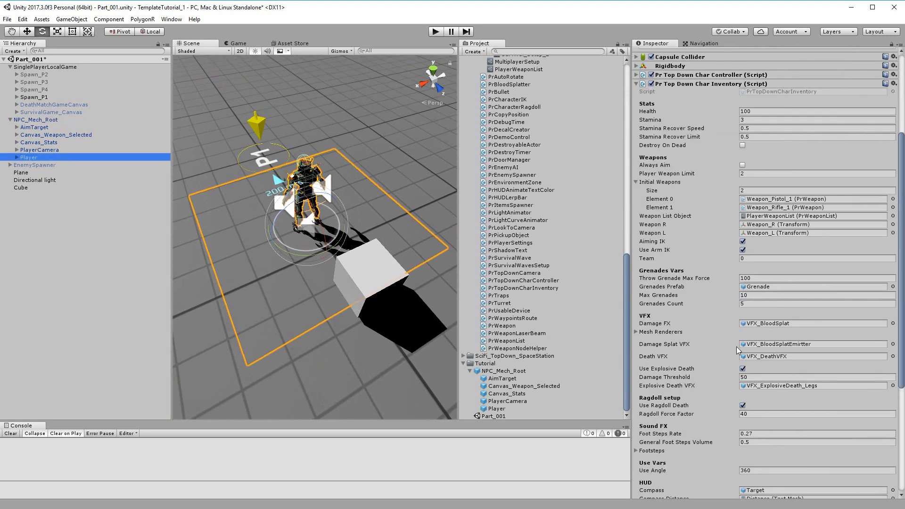
scroll(736, 347, down, 5)
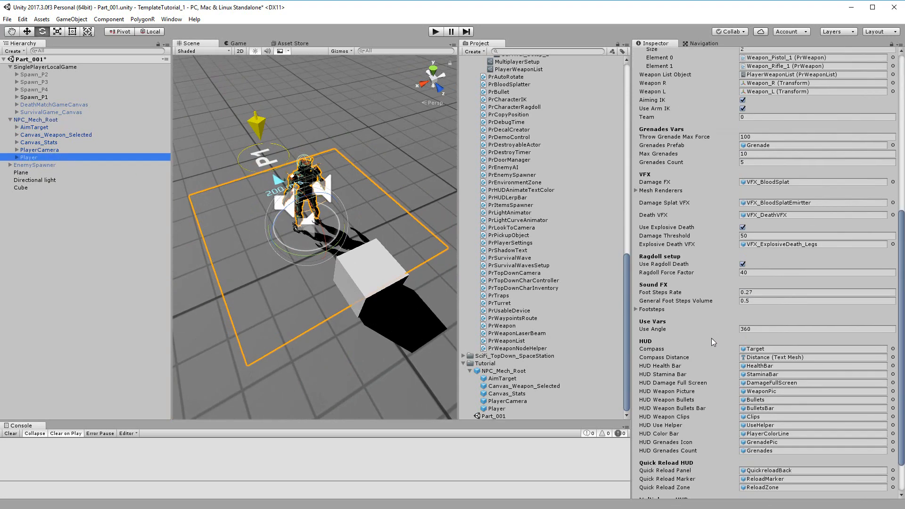
click(762, 329)
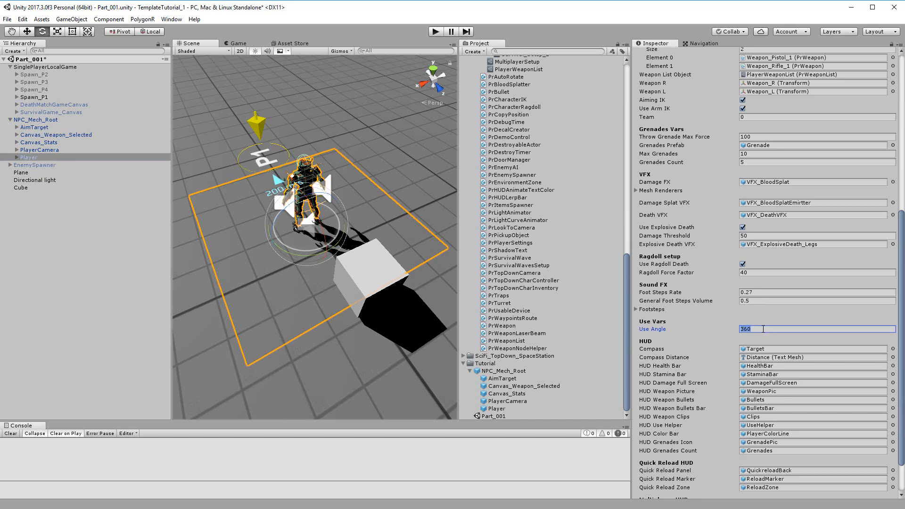
text(45)
key(Return)
click(29, 225)
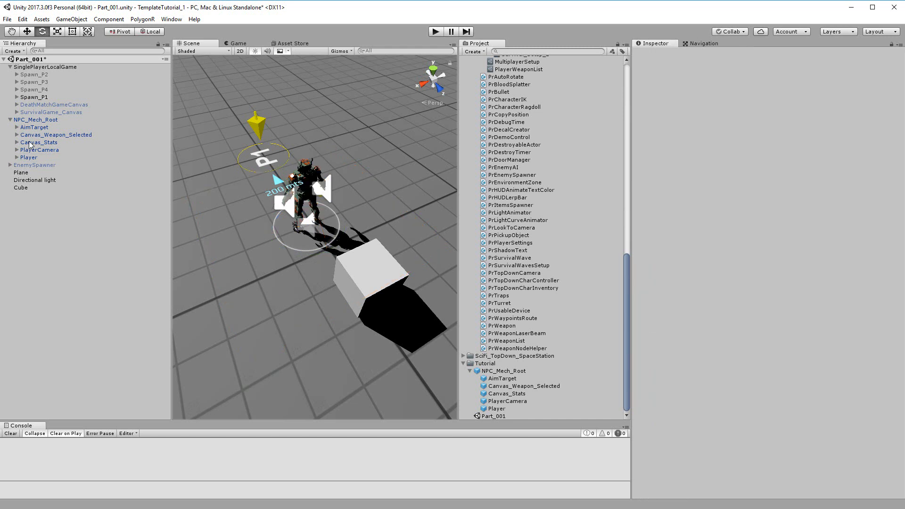
- Delete the NPC_Mech_Root instance and the Cube from the scene
click(33, 127)
click(37, 120)
key(Delete)
click(377, 270)
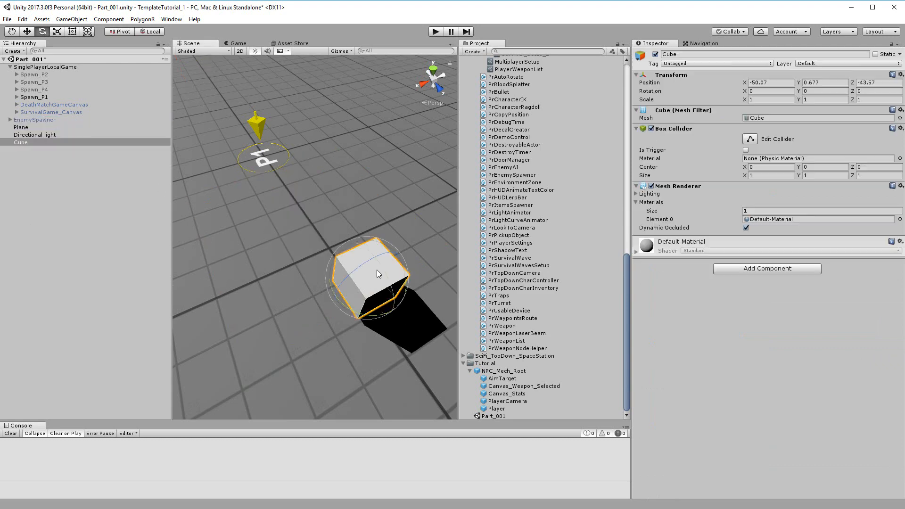
key(Delete)
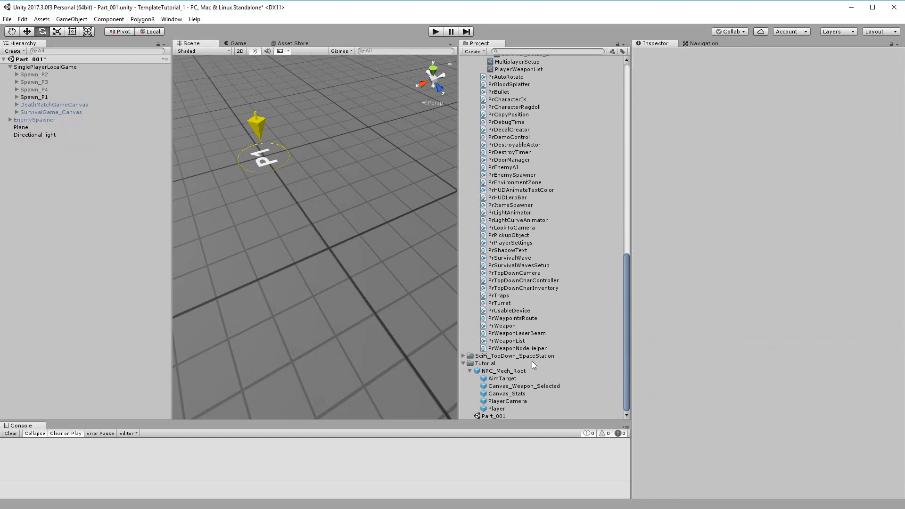
- Reopen the Player prefab's settings and check its Use Angle and the surrounding inventory values
click(500, 408)
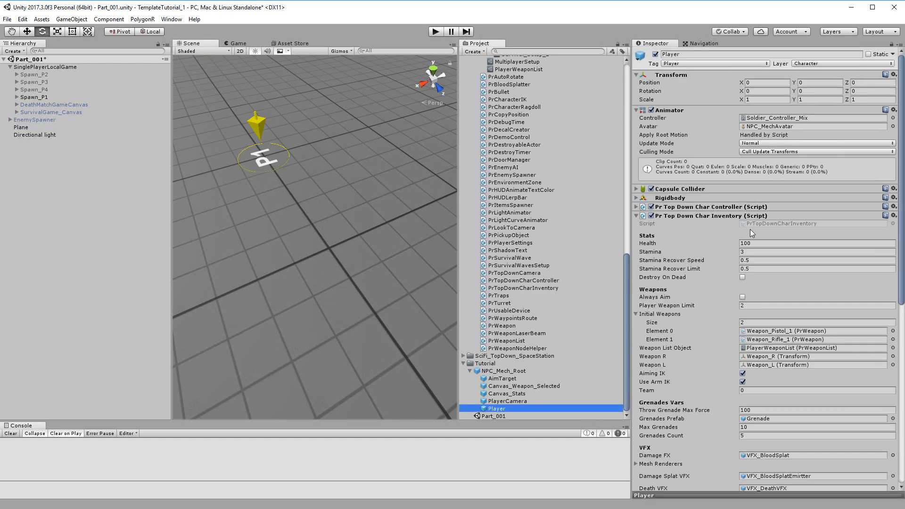
scroll(750, 229, down, 15)
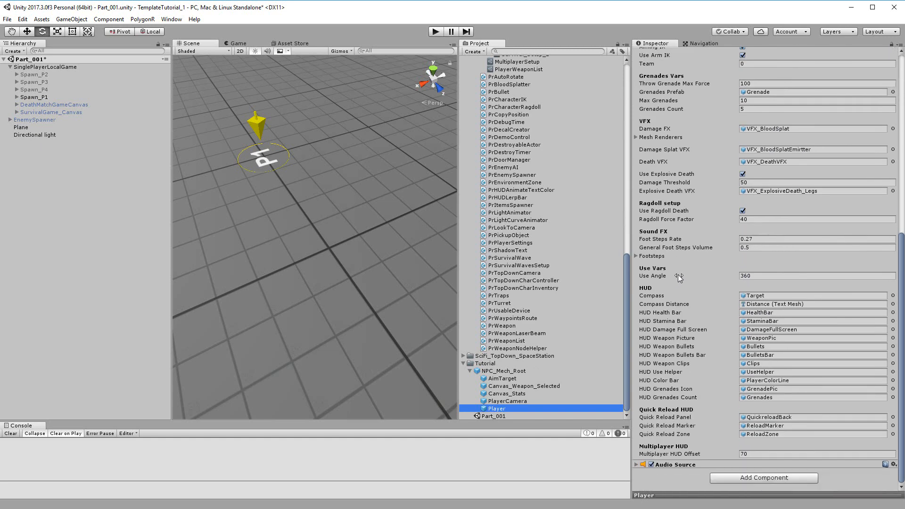
scroll(705, 281, up, 10)
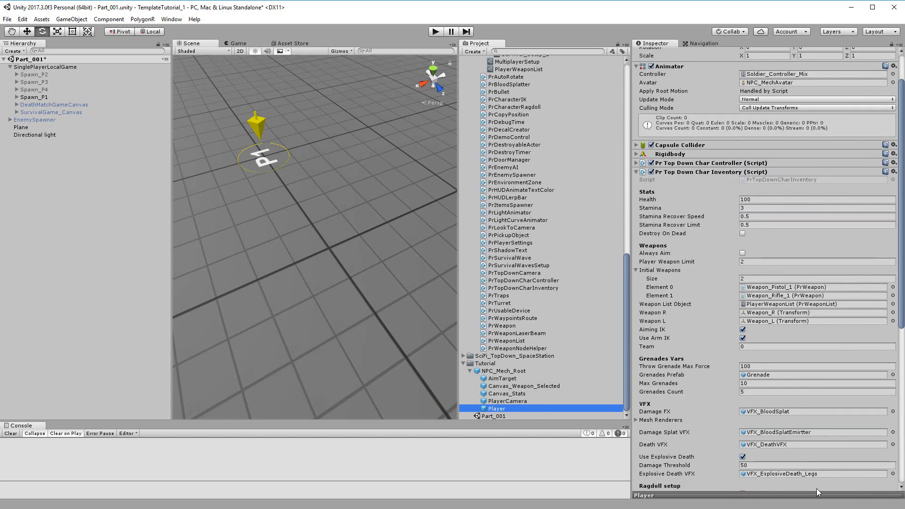